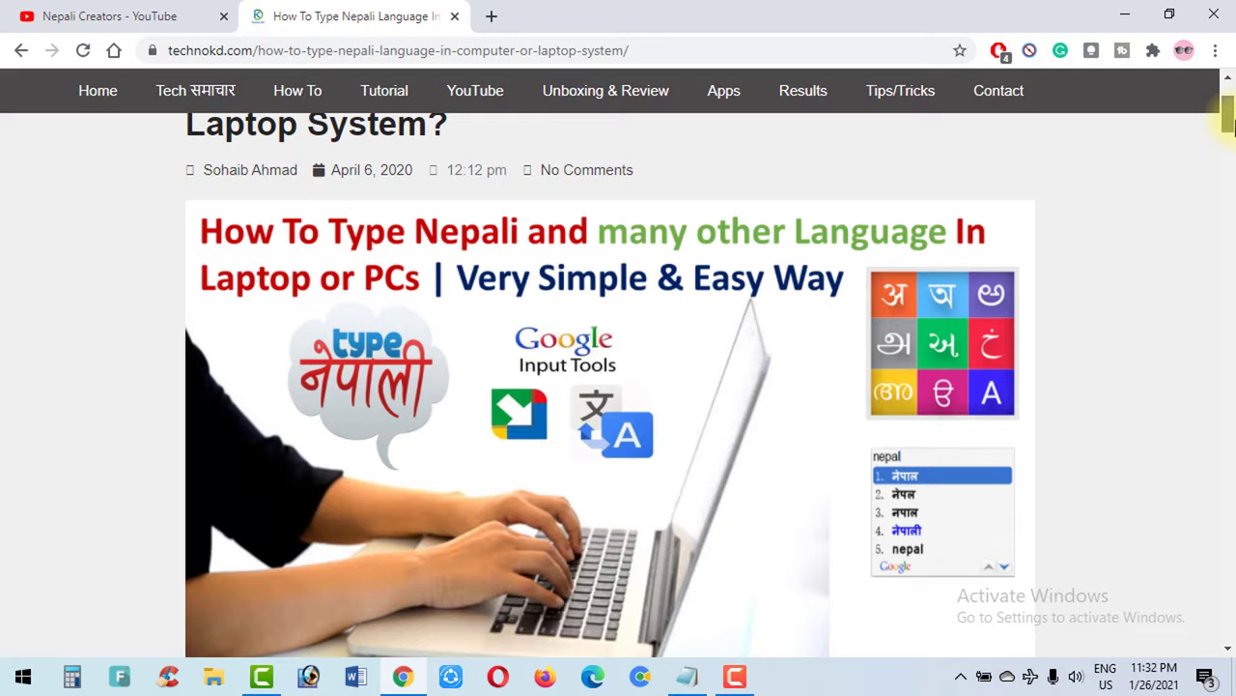
# Download the 1-GoogleInputNepali.rar archive from the Nepali row of the language table and close its download page.
pyautogui.moveTo(1225, 77); pyautogui.dragTo(1229, 483)
pyautogui.moveTo(1232, 414); pyautogui.dragTo(1230, 161)
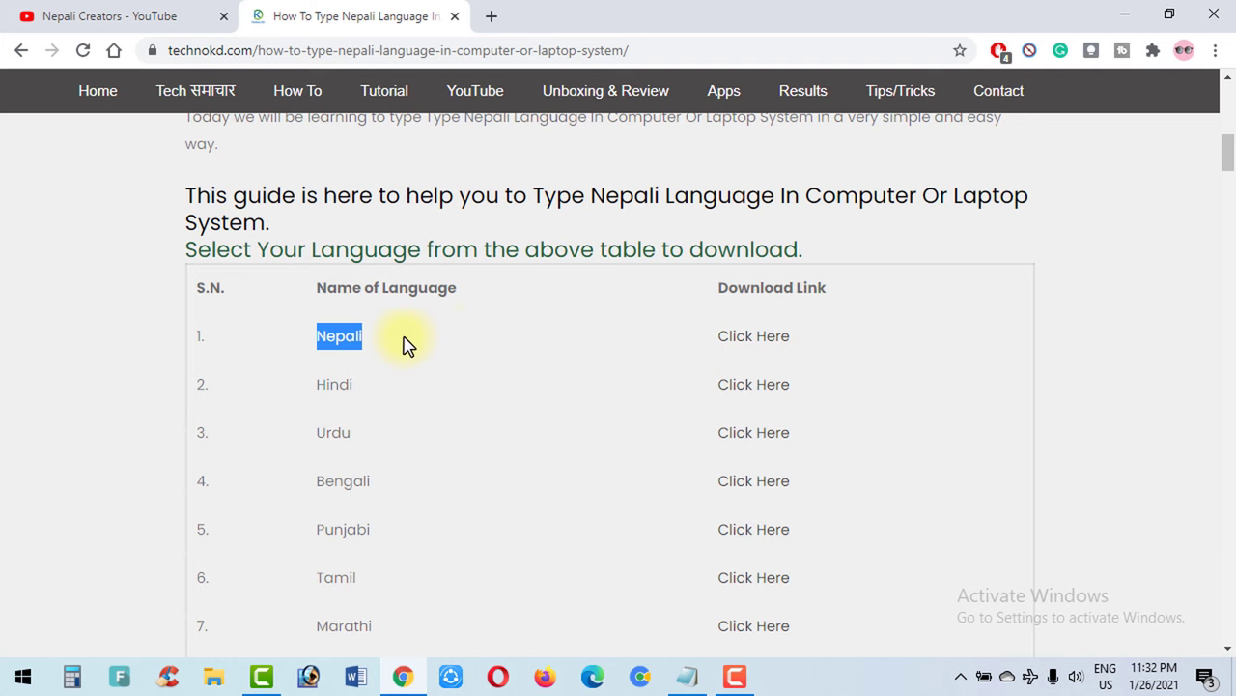
pyautogui.click(752, 340)
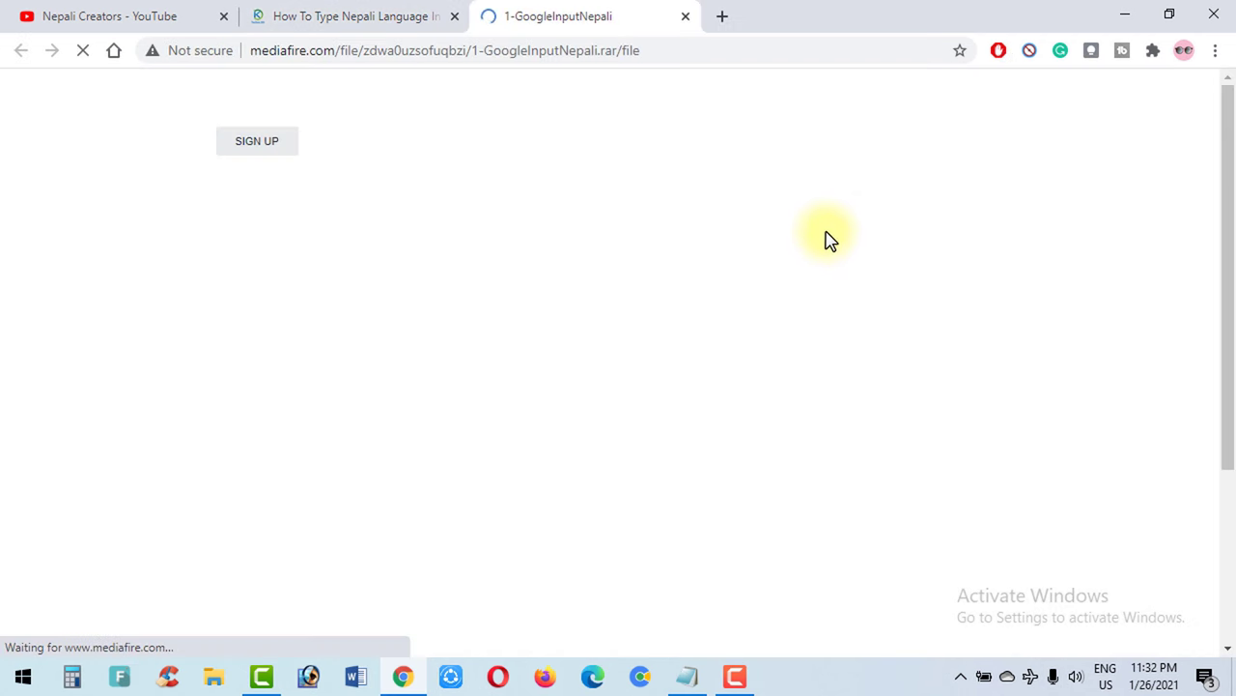
pyautogui.click(927, 242)
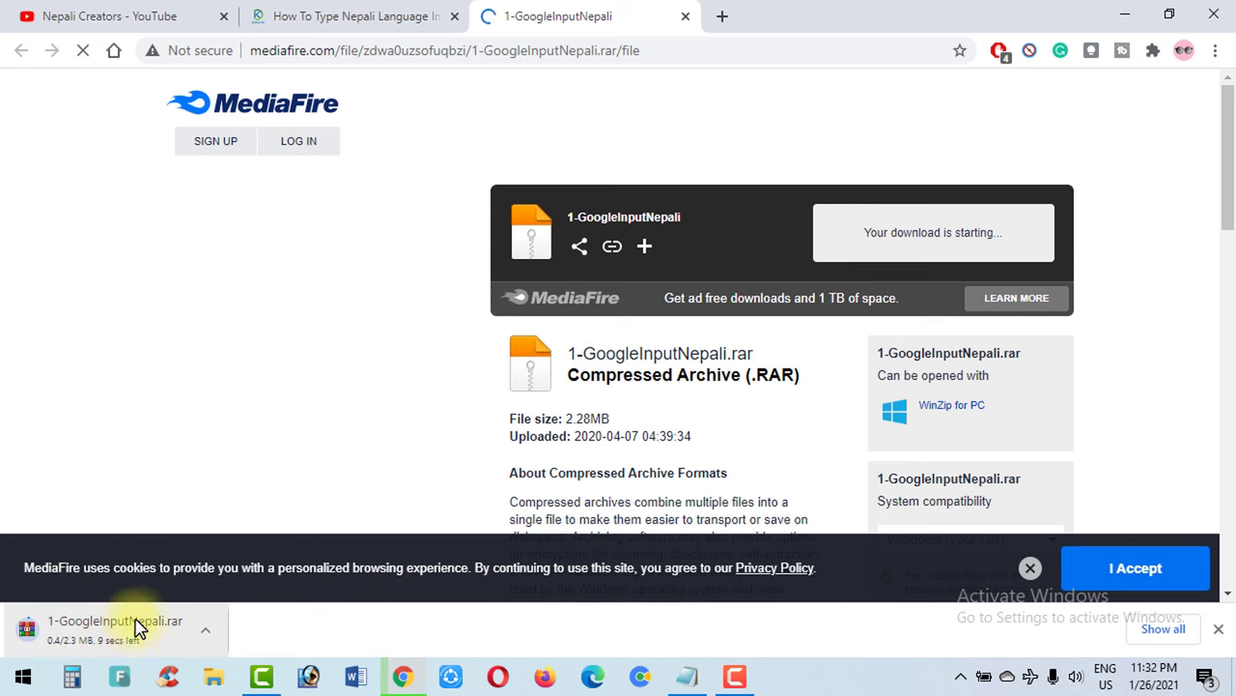
pyautogui.click(685, 17)
# Download the 2-GoogleInputHindi.rar archive from the Hindi row of the language table and close its download page.
pyautogui.doubleClick(324, 385)
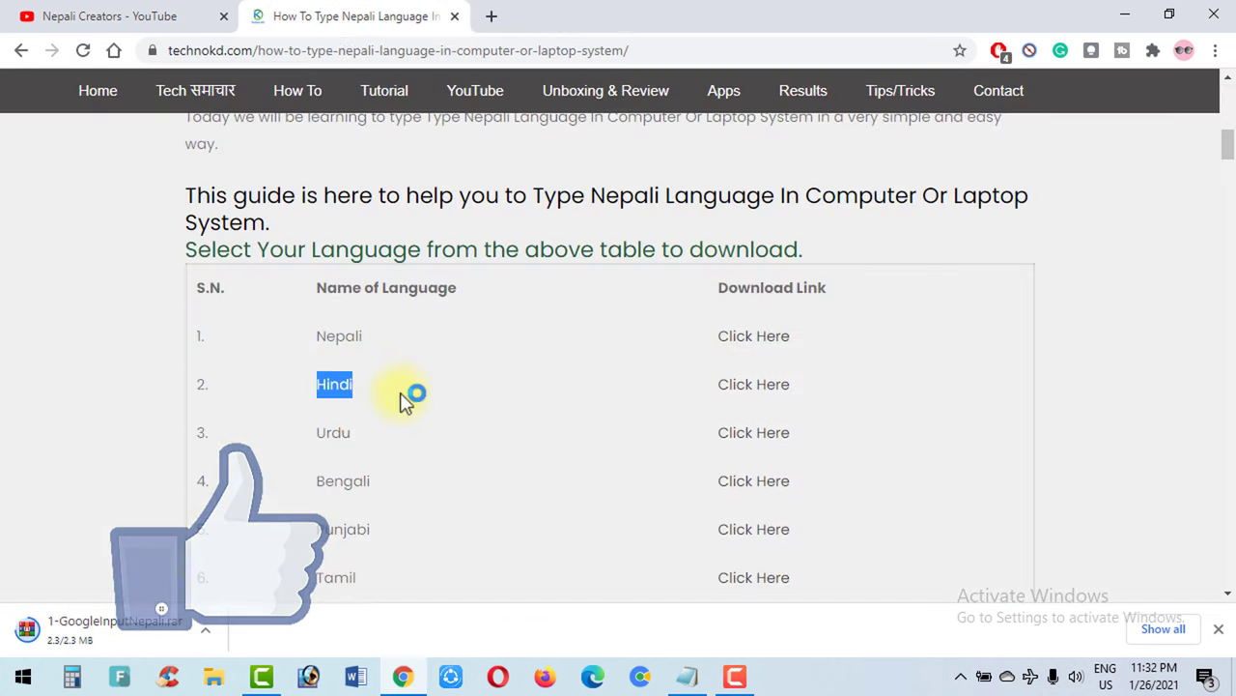
pyautogui.click(1159, 353)
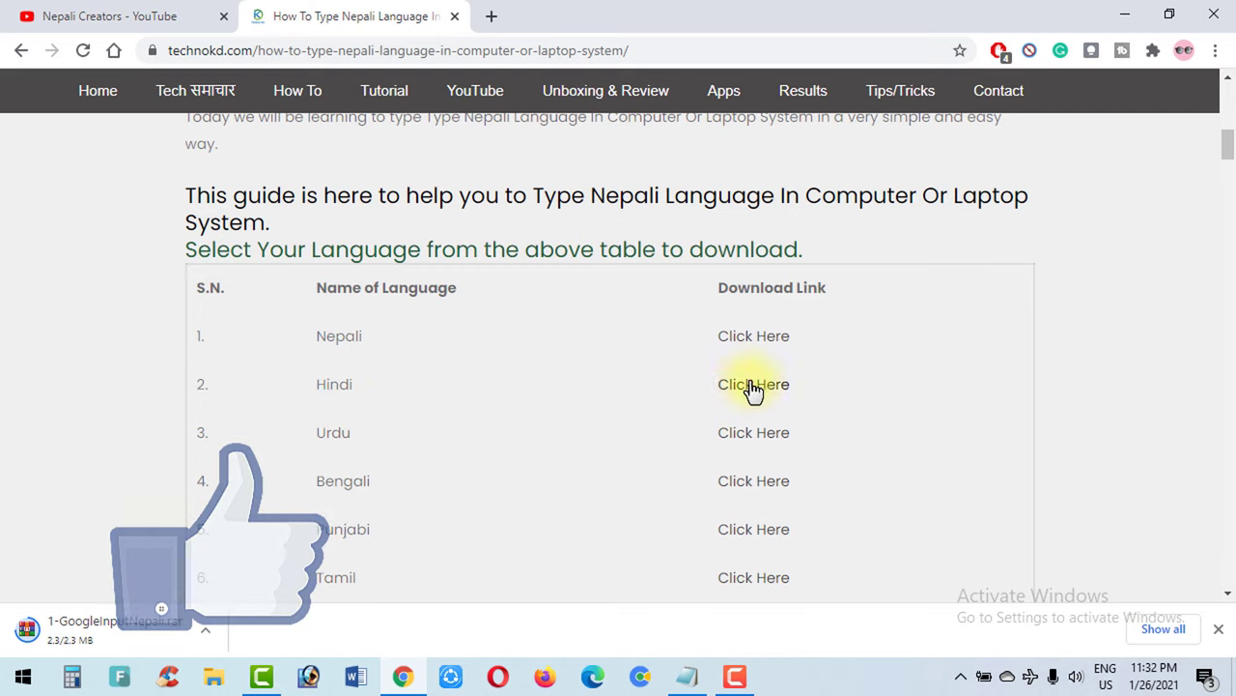
pyautogui.moveTo(311, 394); pyautogui.dragTo(360, 400)
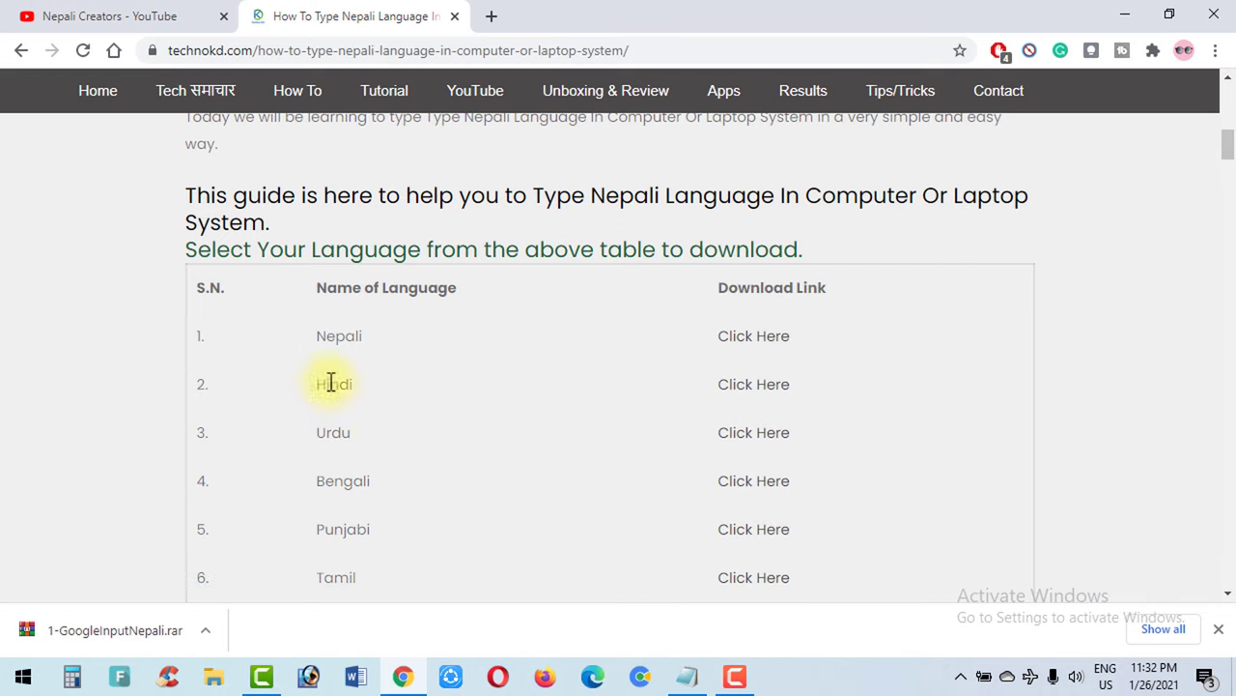
pyautogui.click(762, 391)
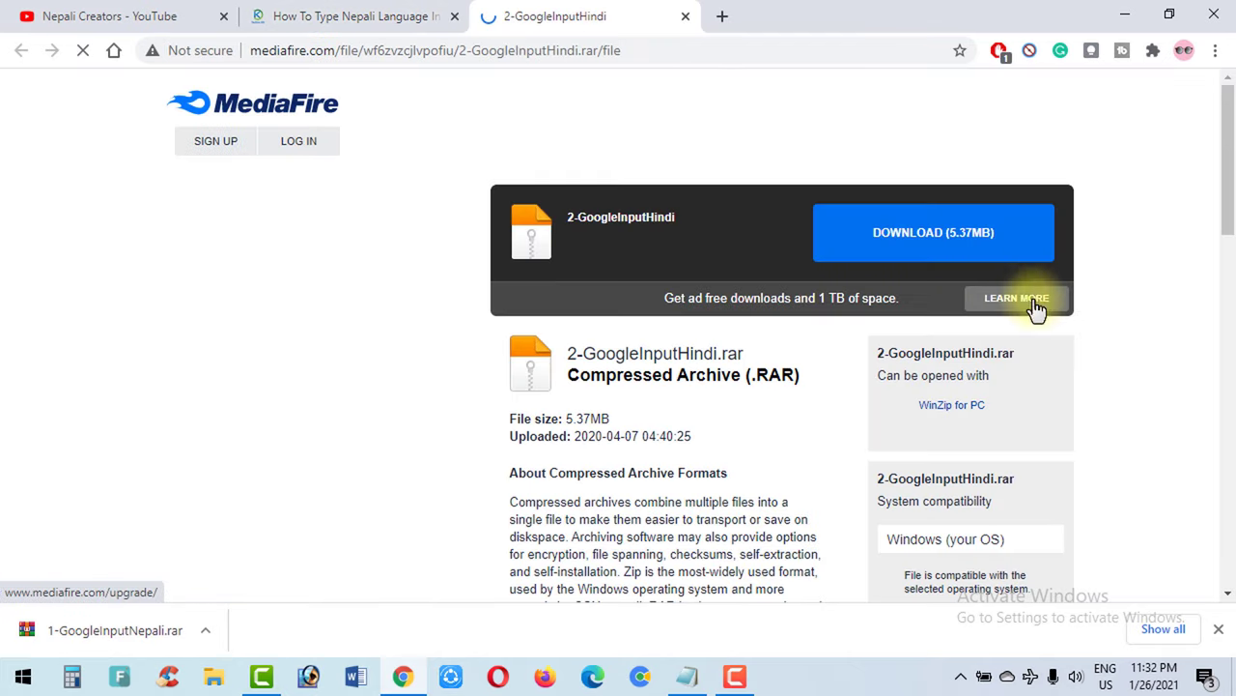
pyautogui.click(942, 249)
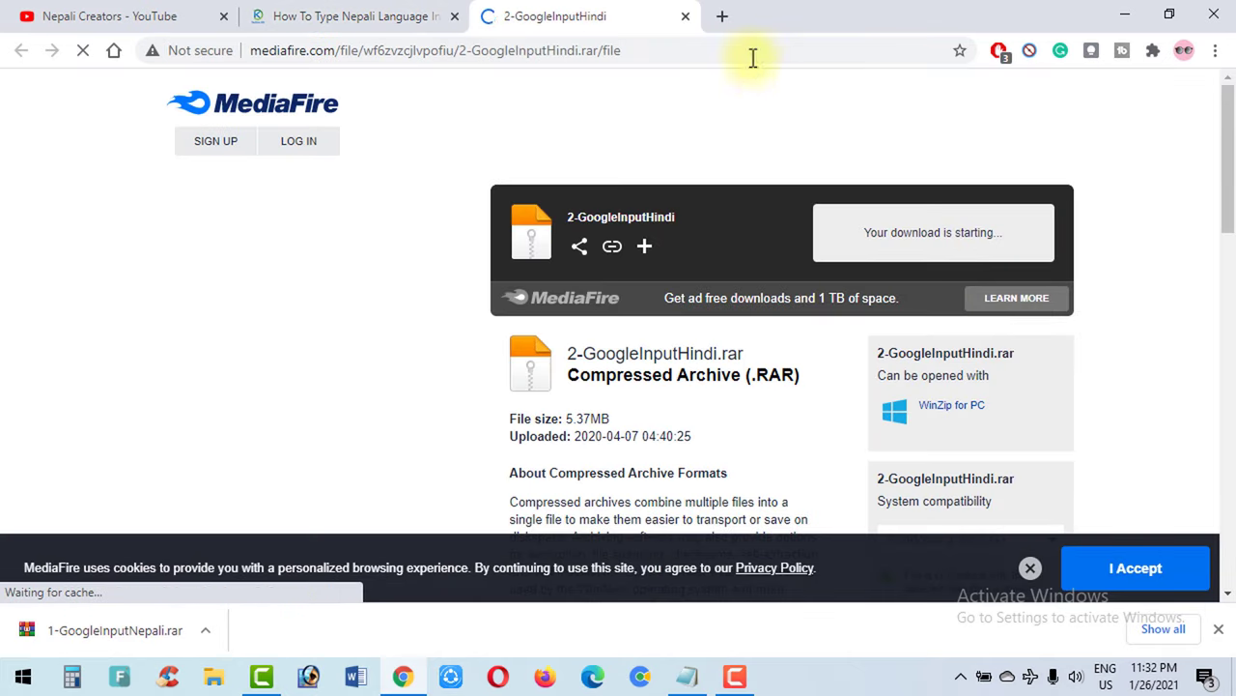
pyautogui.click(685, 20)
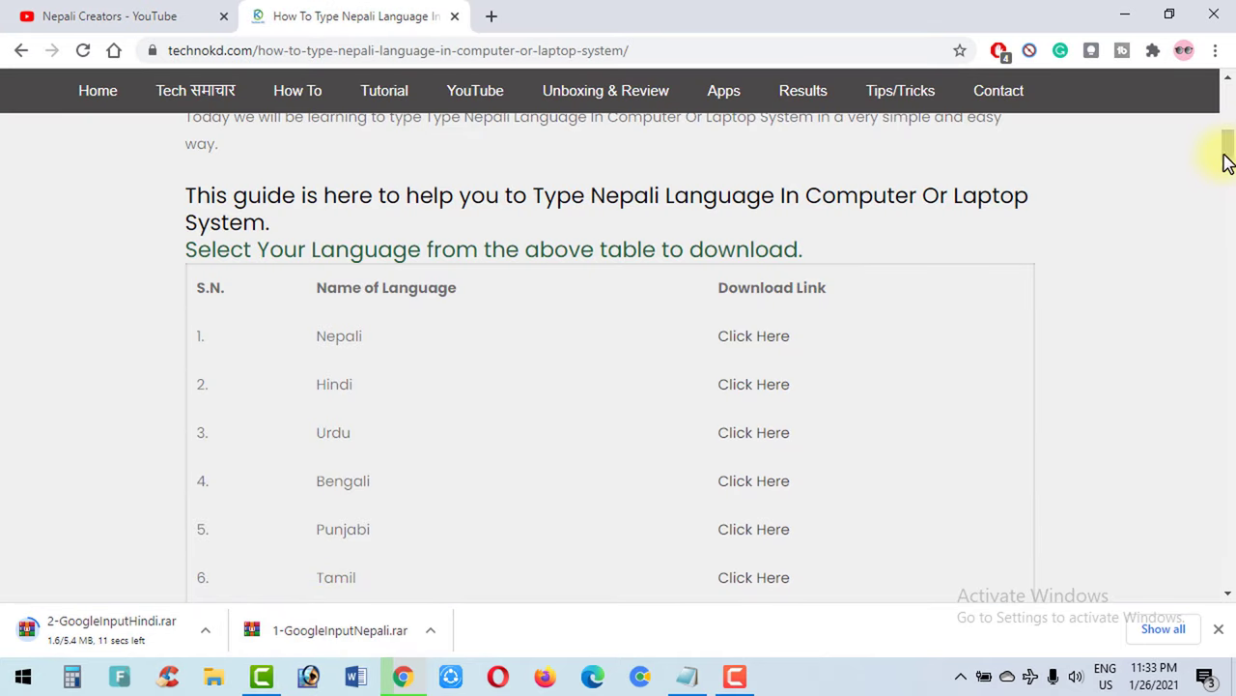
# Download the Google InputTools.zip archive through the Step 1 download link in the article.
pyautogui.moveTo(1229, 154); pyautogui.dragTo(1231, 195)
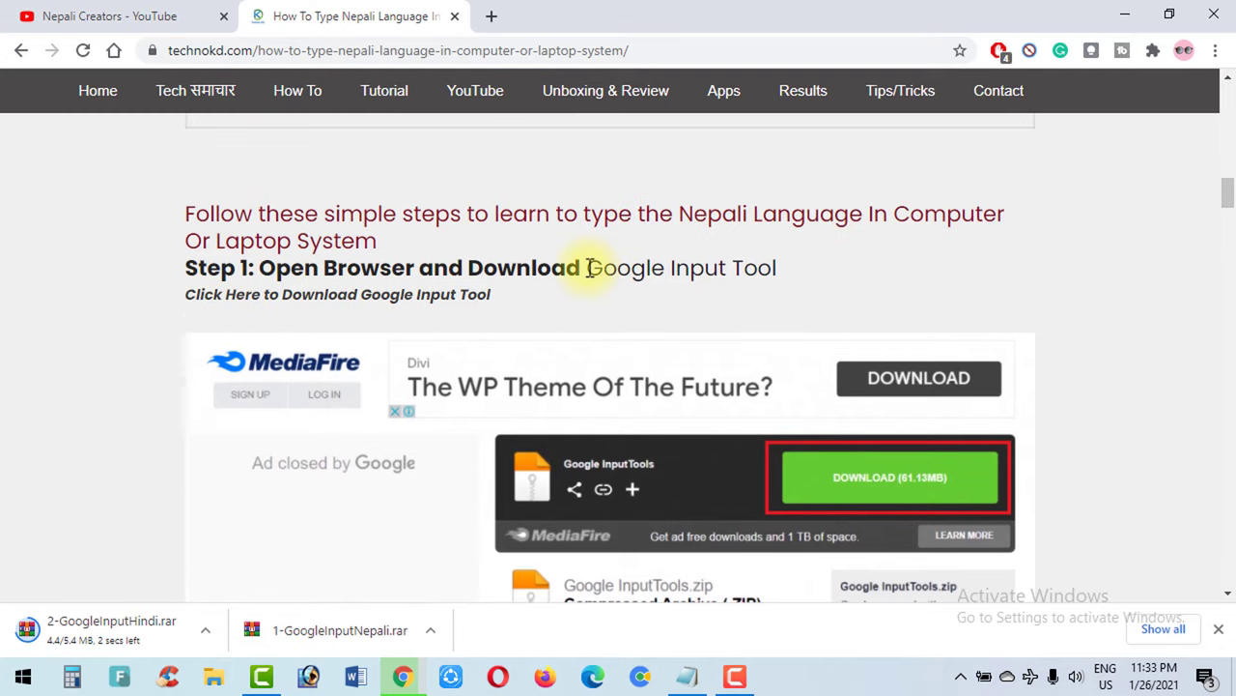
pyautogui.moveTo(587, 267); pyautogui.dragTo(762, 271)
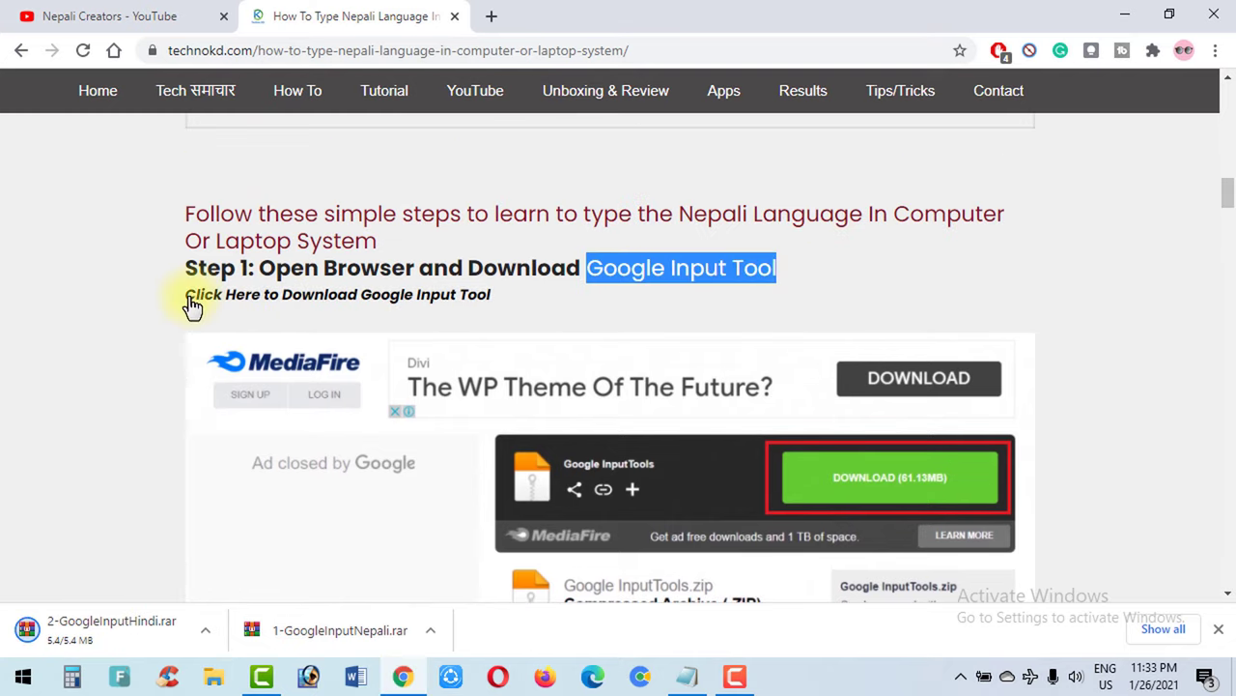
pyautogui.click(386, 302)
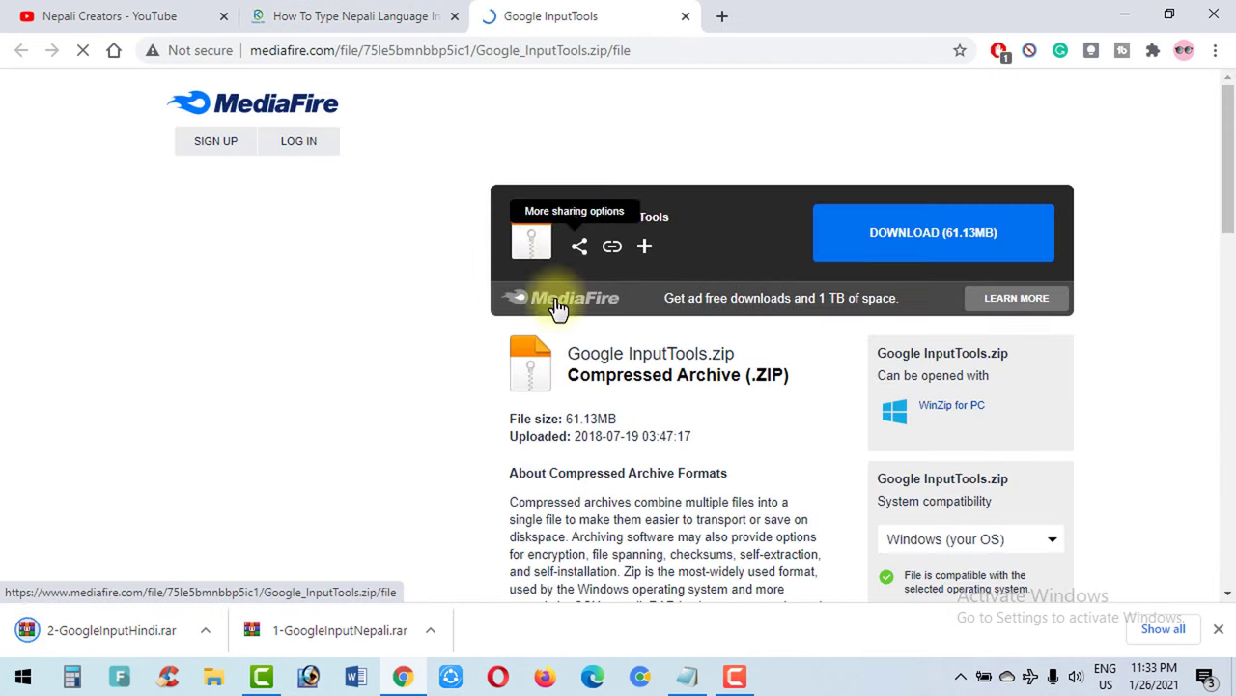
pyautogui.click(947, 242)
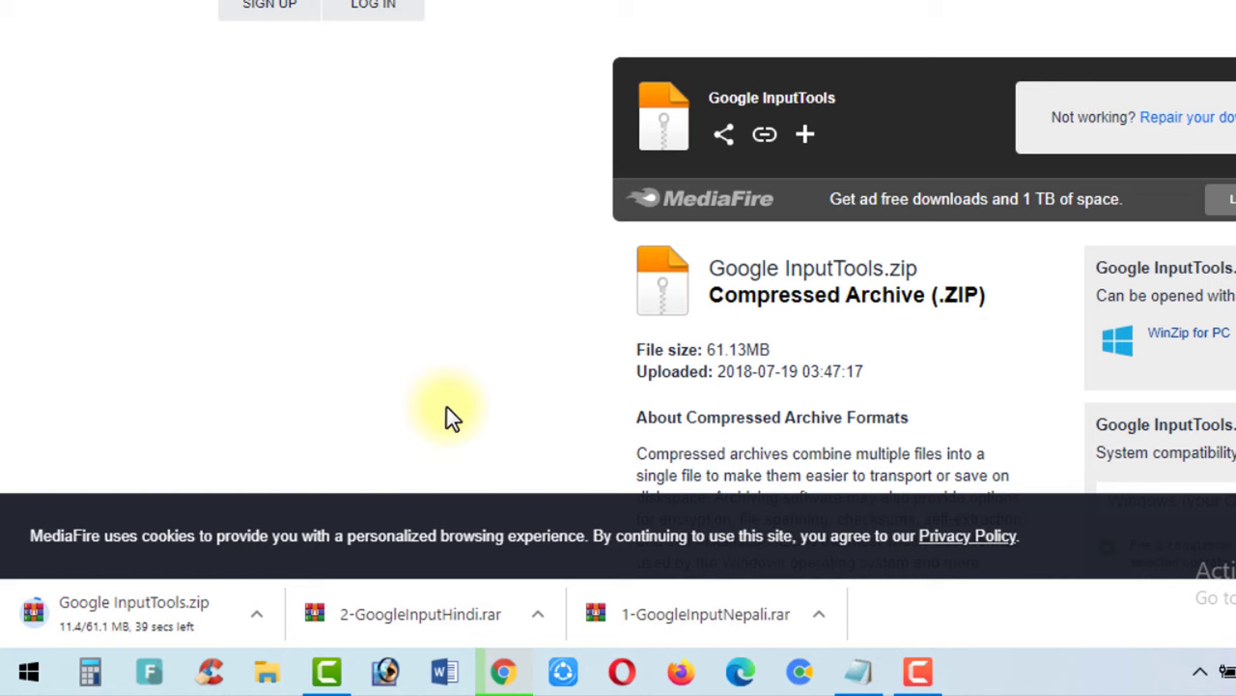
# In File Explorer, extract the Google InputTools archive directly into New folder, where it is stored.
pyautogui.moveTo(725, 222); pyautogui.dragTo(231, 160)
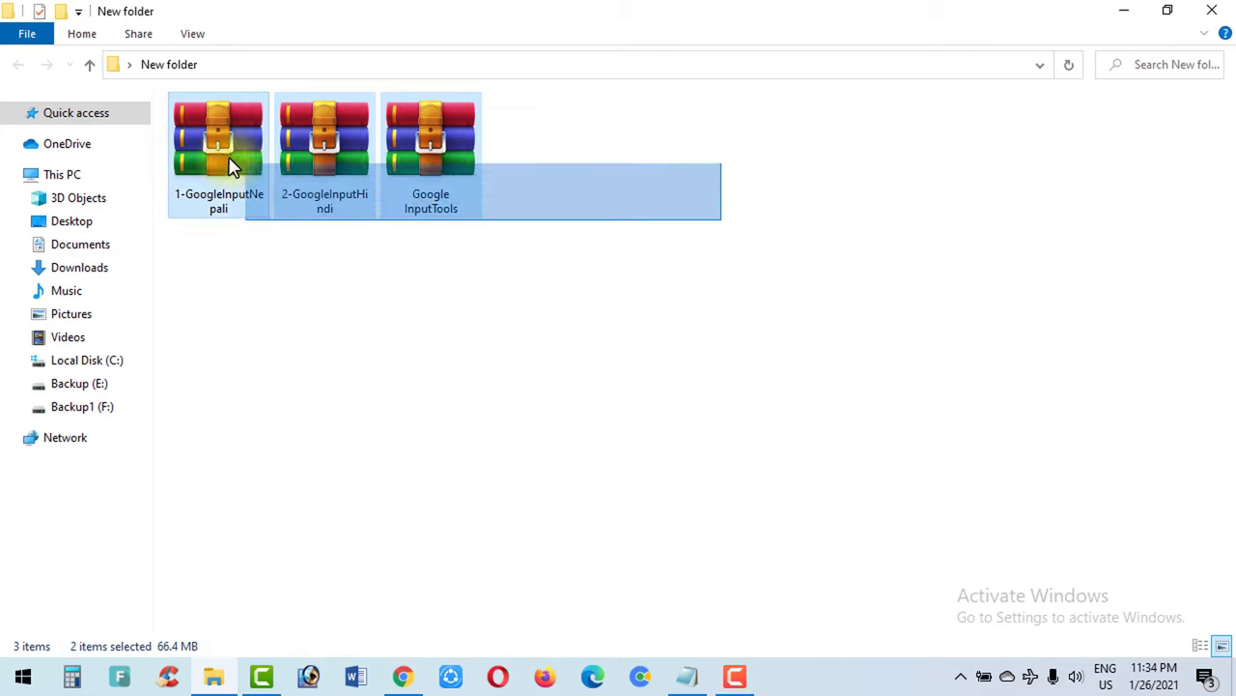
pyautogui.click(480, 323)
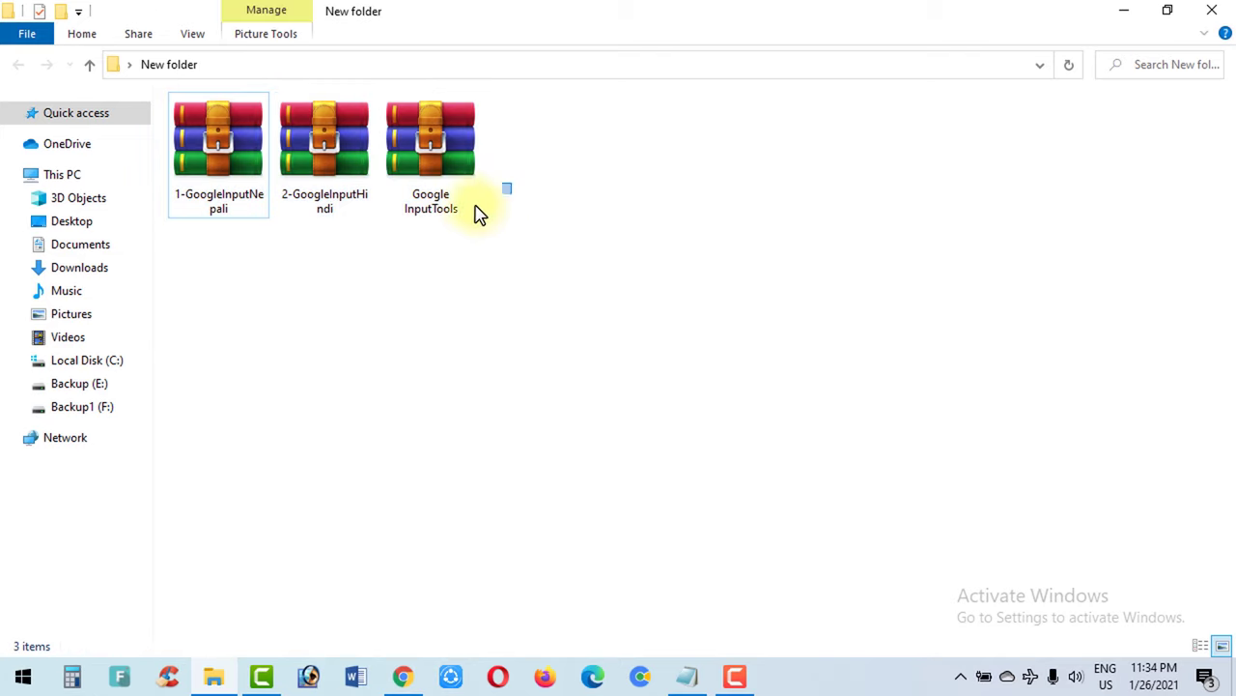
pyautogui.moveTo(477, 213); pyautogui.dragTo(202, 190)
pyautogui.click(441, 373)
pyautogui.rightClick(459, 183)
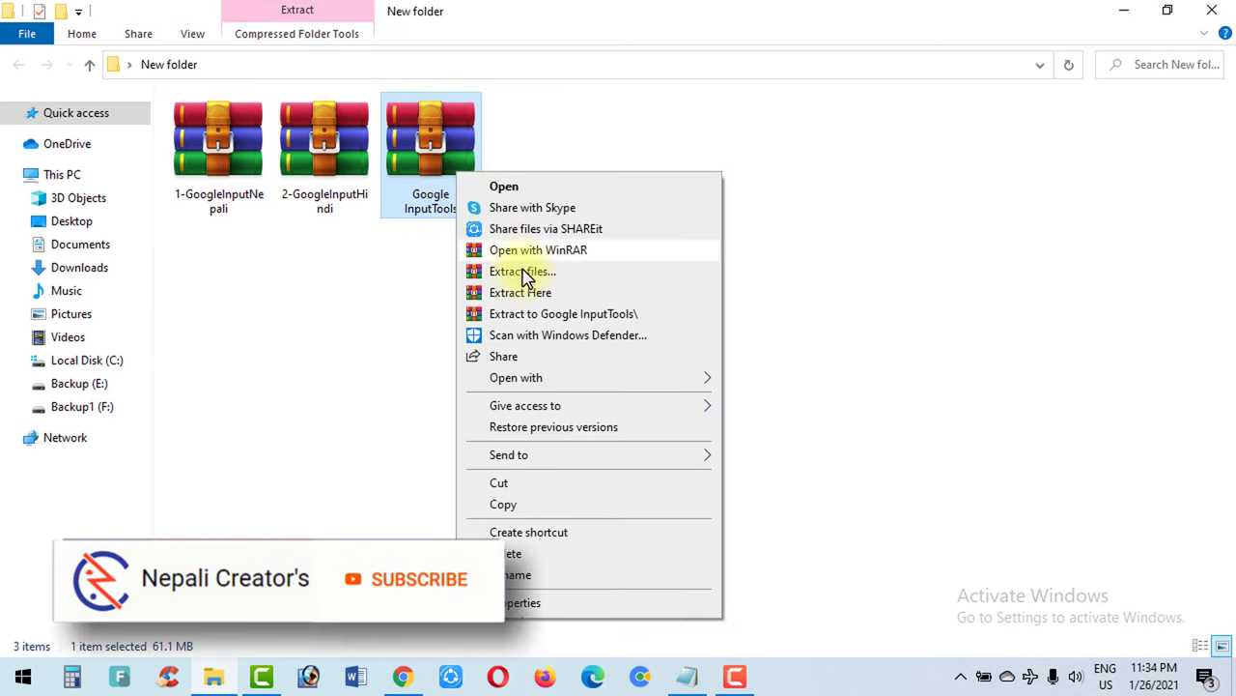
pyautogui.click(541, 295)
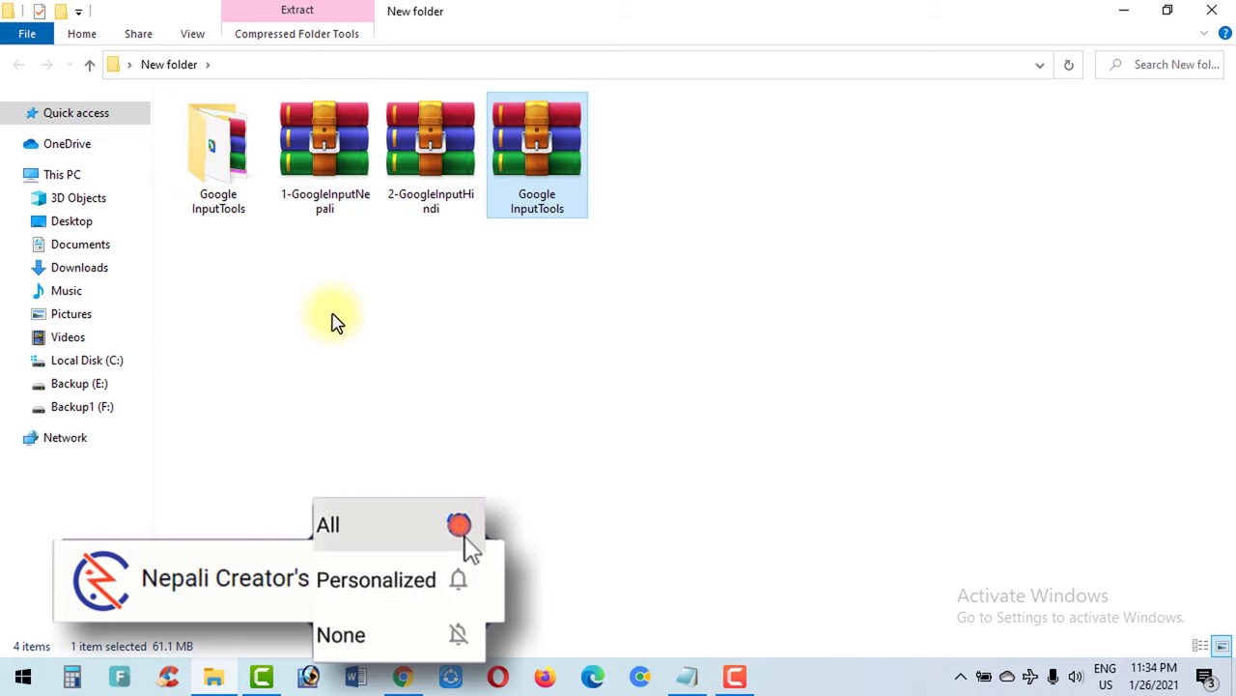
# Install 0-Google InputTools from the extracted Google InputTools folder with administrator rights and finish its install wizard.
pyautogui.doubleClick(232, 189)
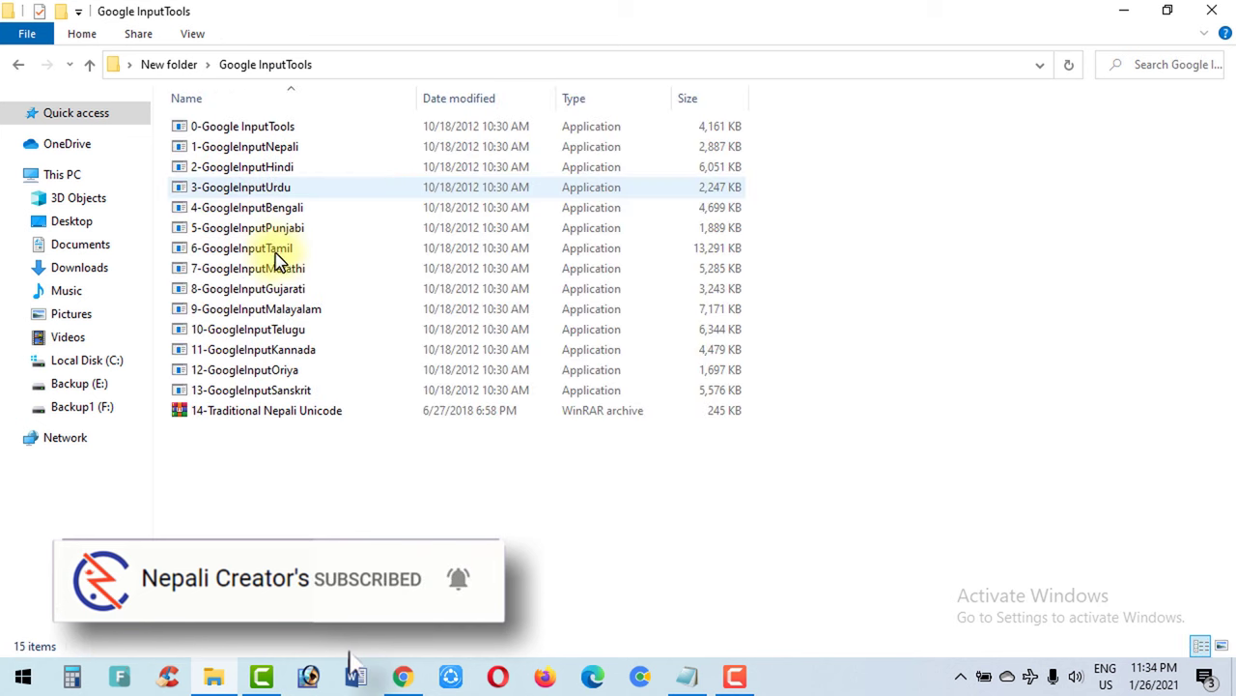
pyautogui.click(238, 135)
pyautogui.rightClick(239, 135)
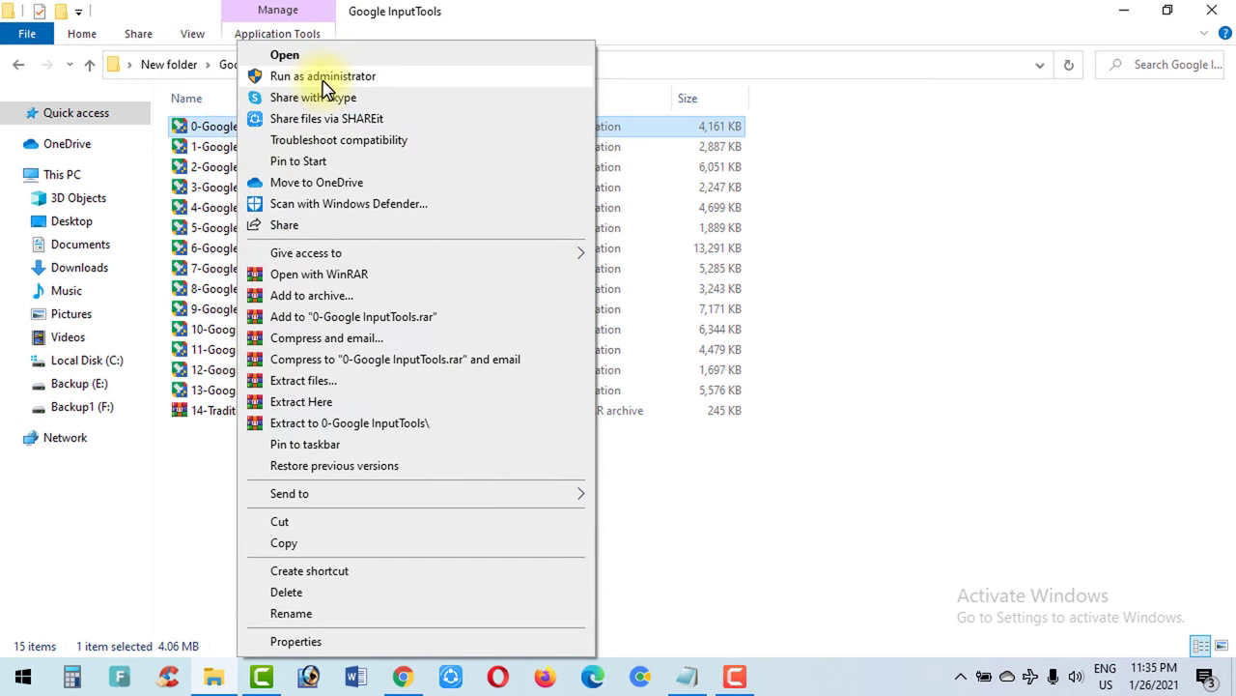
pyautogui.click(324, 78)
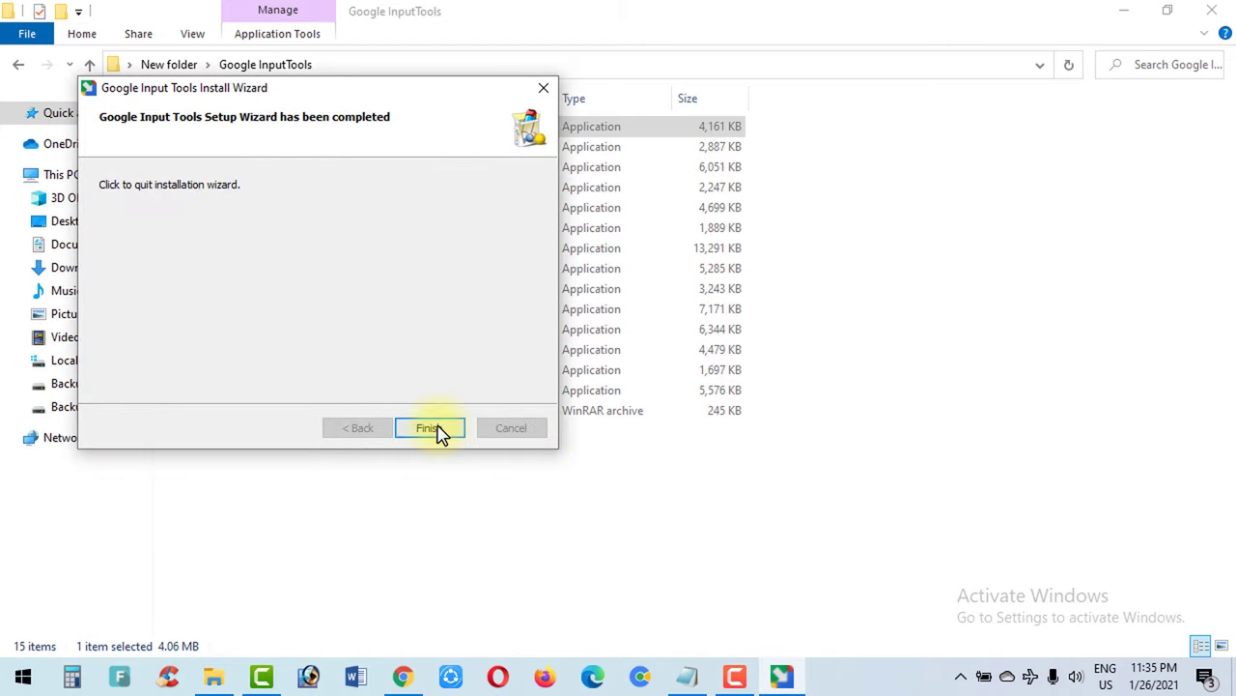
pyautogui.click(433, 429)
# Return to New folder and extract the 1-GoogleInputNepali archive there.
pyautogui.click(22, 68)
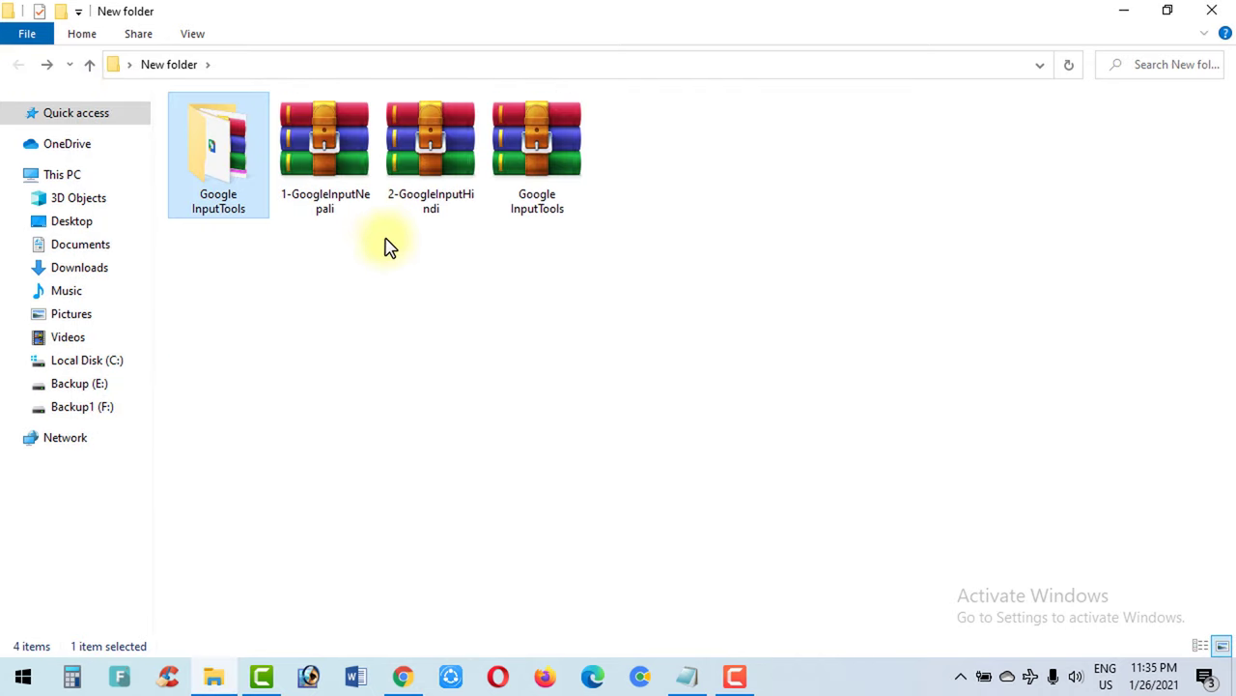
pyautogui.click(501, 355)
pyautogui.click(337, 182)
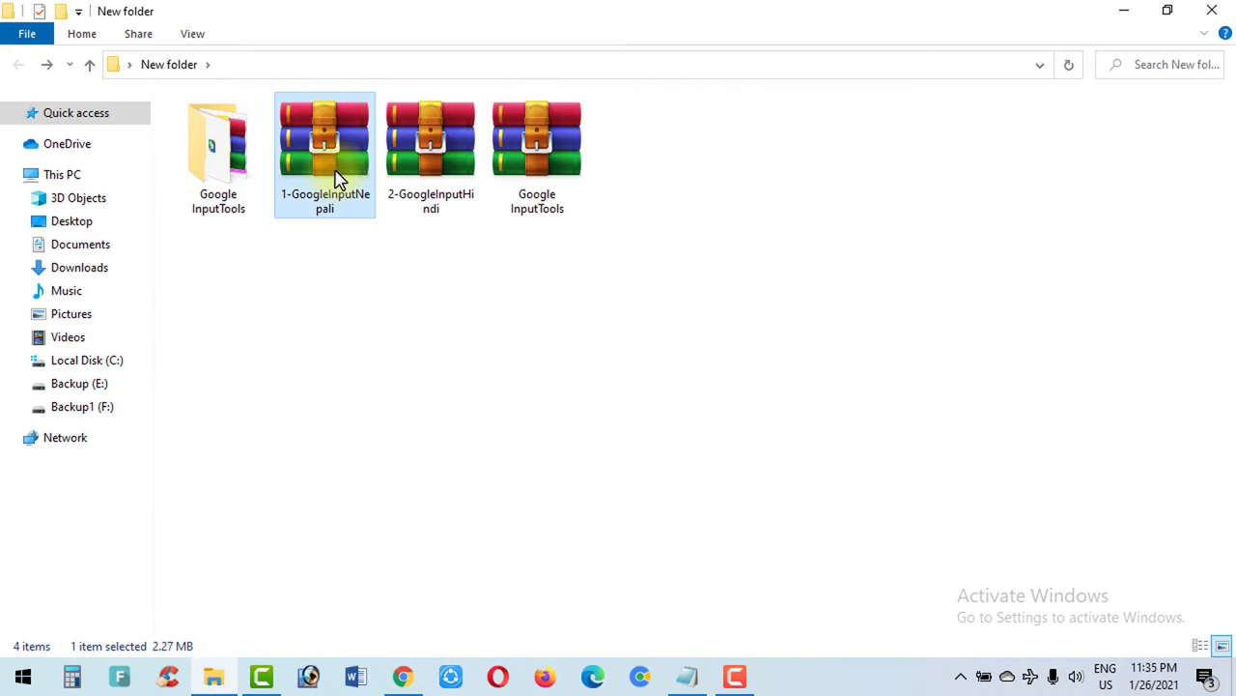
pyautogui.rightClick(335, 170)
pyautogui.click(325, 237)
pyautogui.click(342, 165)
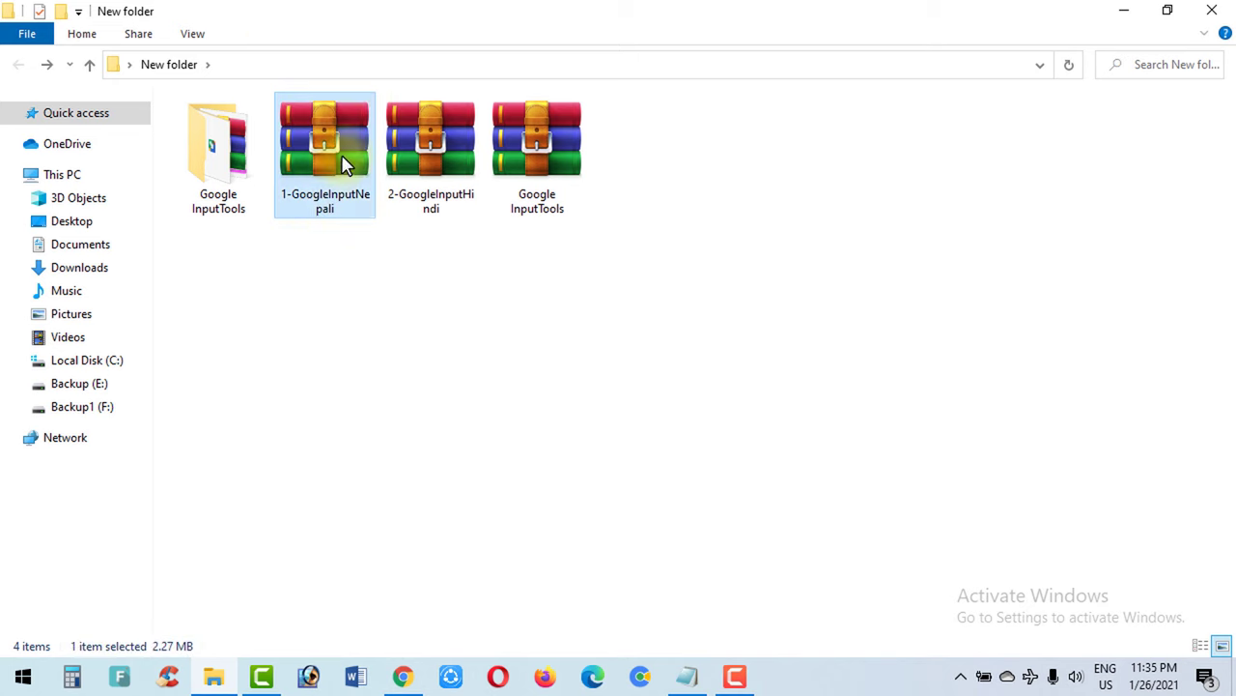
pyautogui.rightClick(343, 160)
pyautogui.click(428, 278)
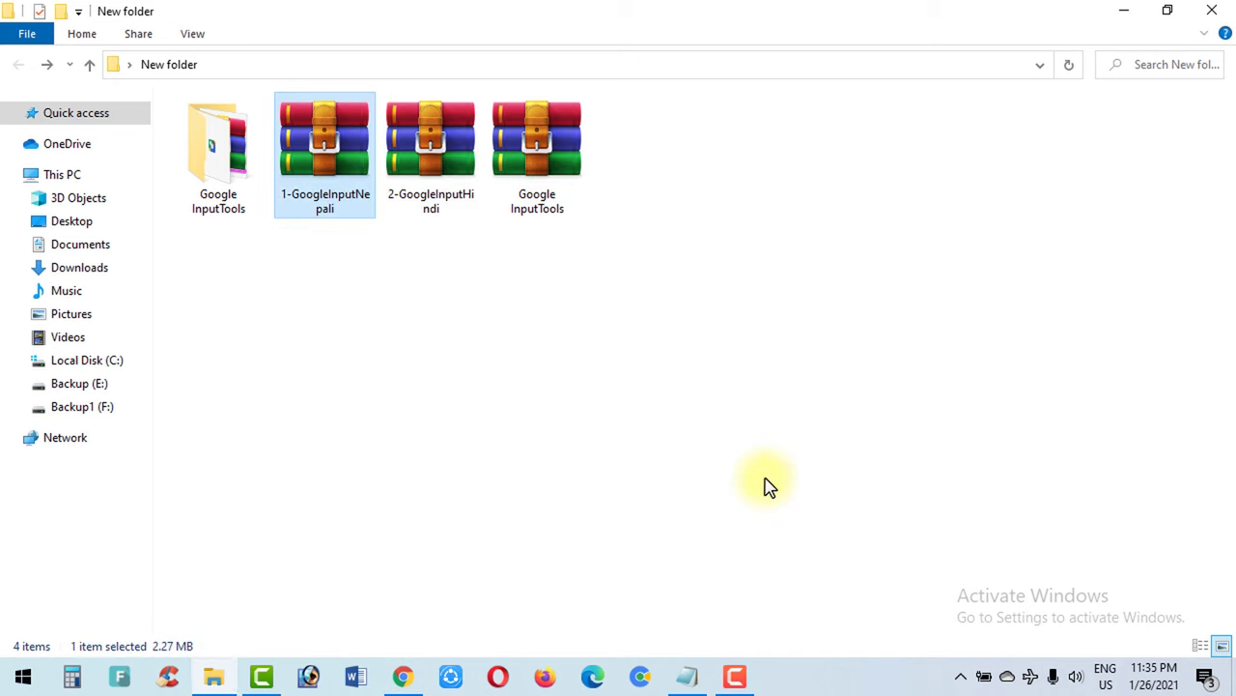
# Install the extracted 1-GoogleInputNepali application with administrator rights and complete its install wizard.
pyautogui.click(650, 182)
pyautogui.rightClick(650, 181)
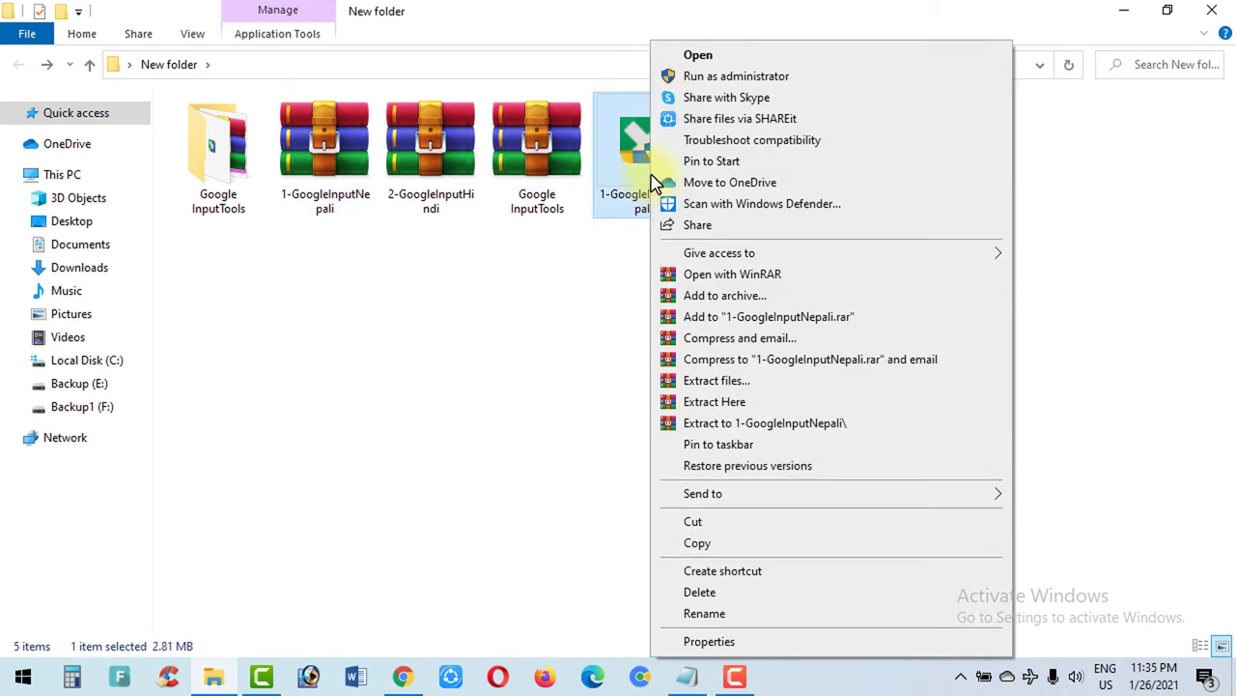
pyautogui.click(733, 77)
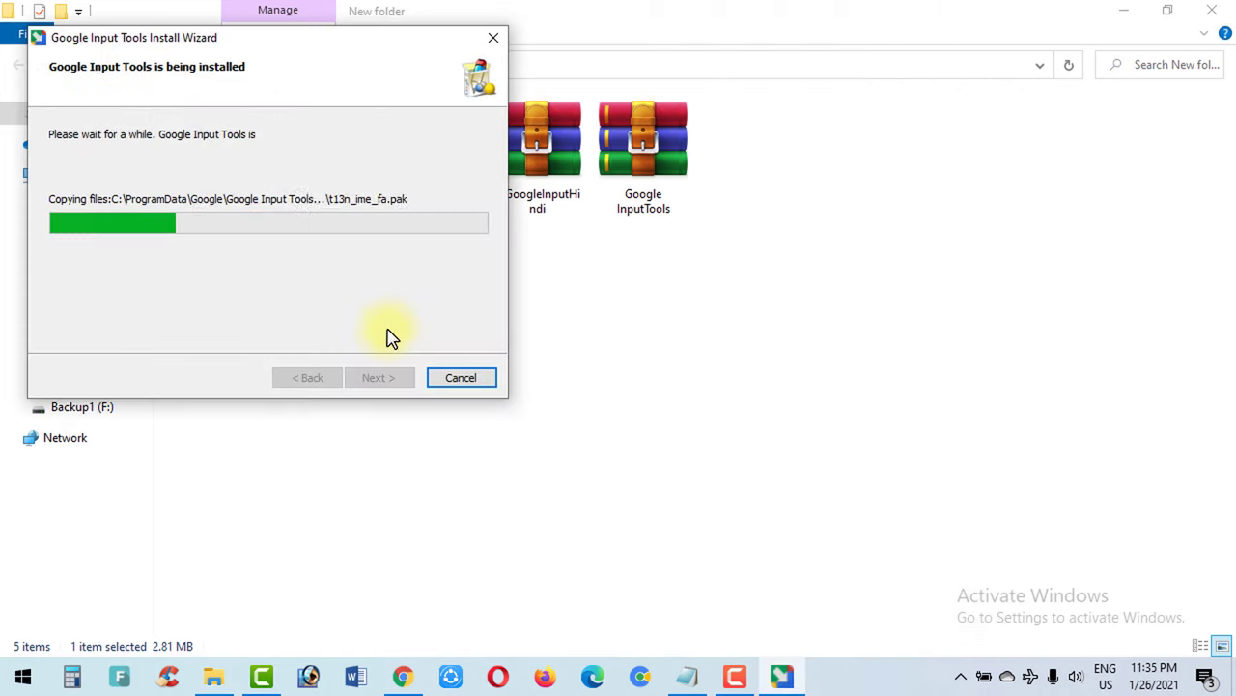
pyautogui.click(384, 380)
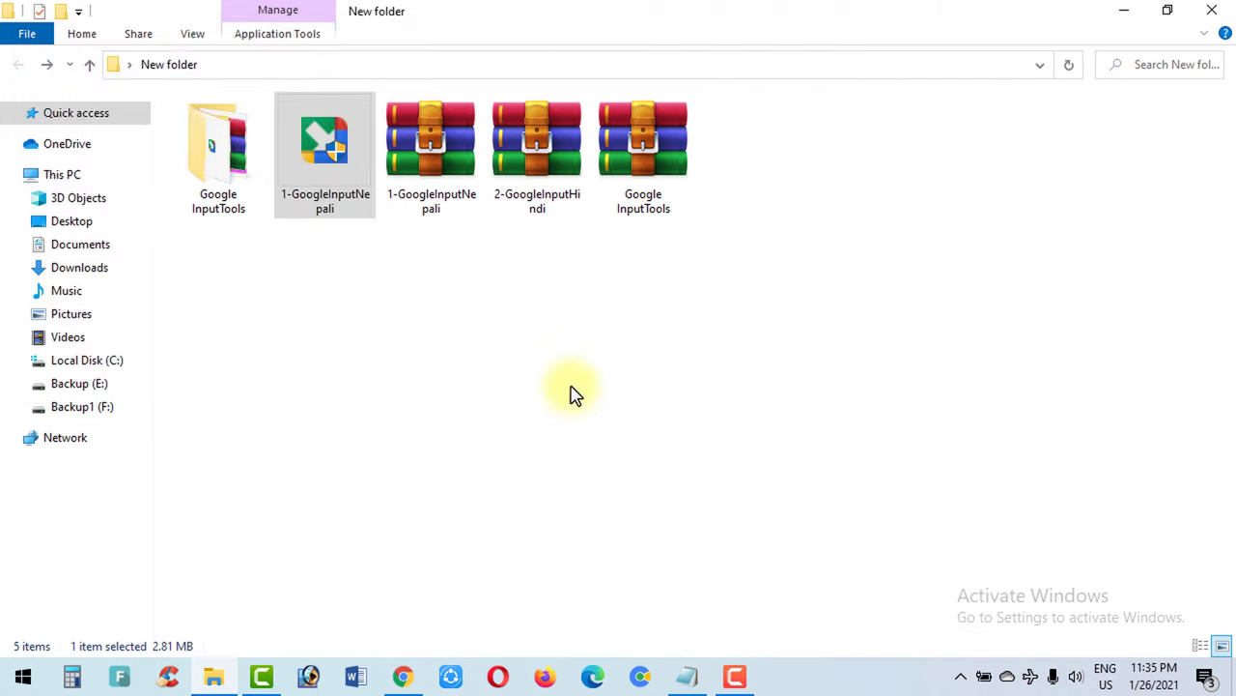
# Extract the 2-GoogleInputHindi archive into New folder.
pyautogui.click(546, 182)
pyautogui.rightClick(547, 182)
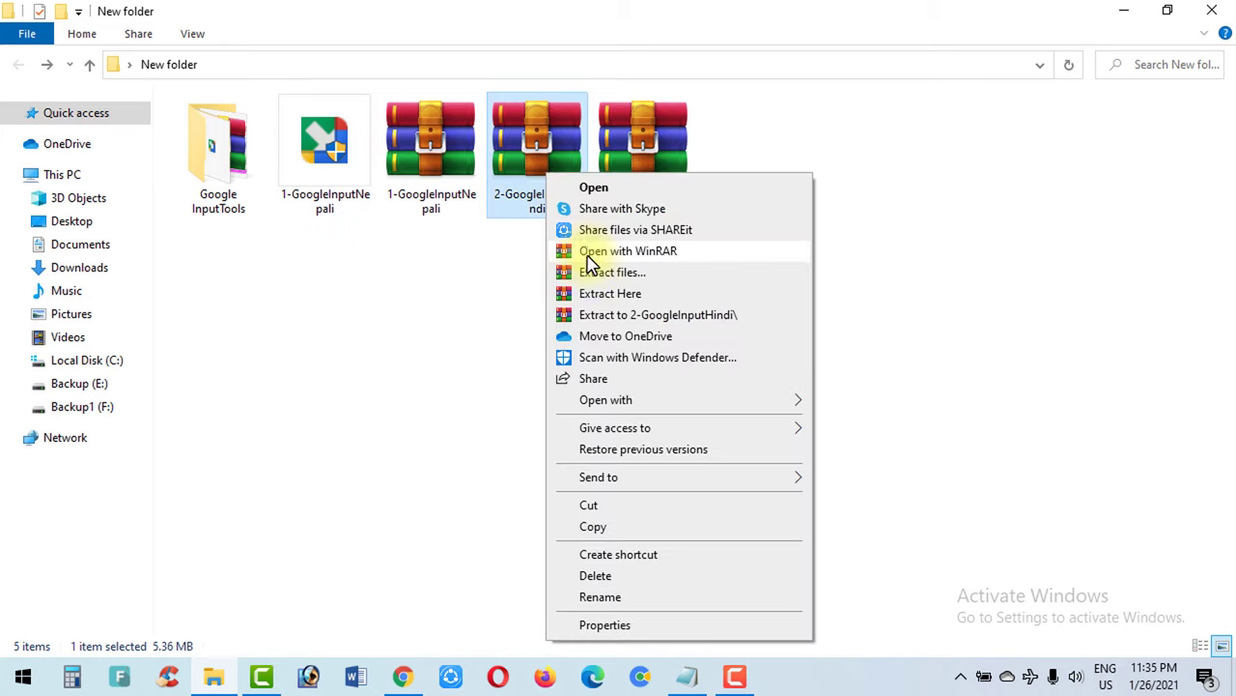
pyautogui.click(608, 296)
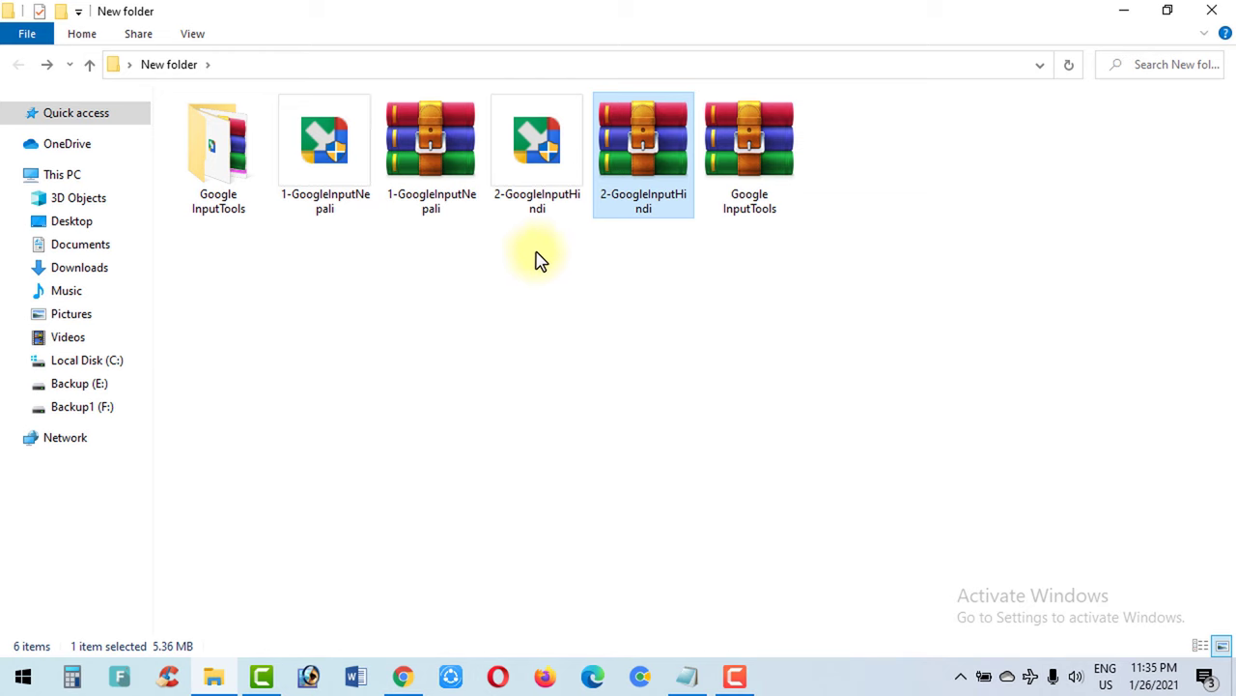
# Install the extracted 2-GoogleInputHindi application with administrator rights and complete its install wizard.
pyautogui.click(541, 184)
pyautogui.rightClick(543, 181)
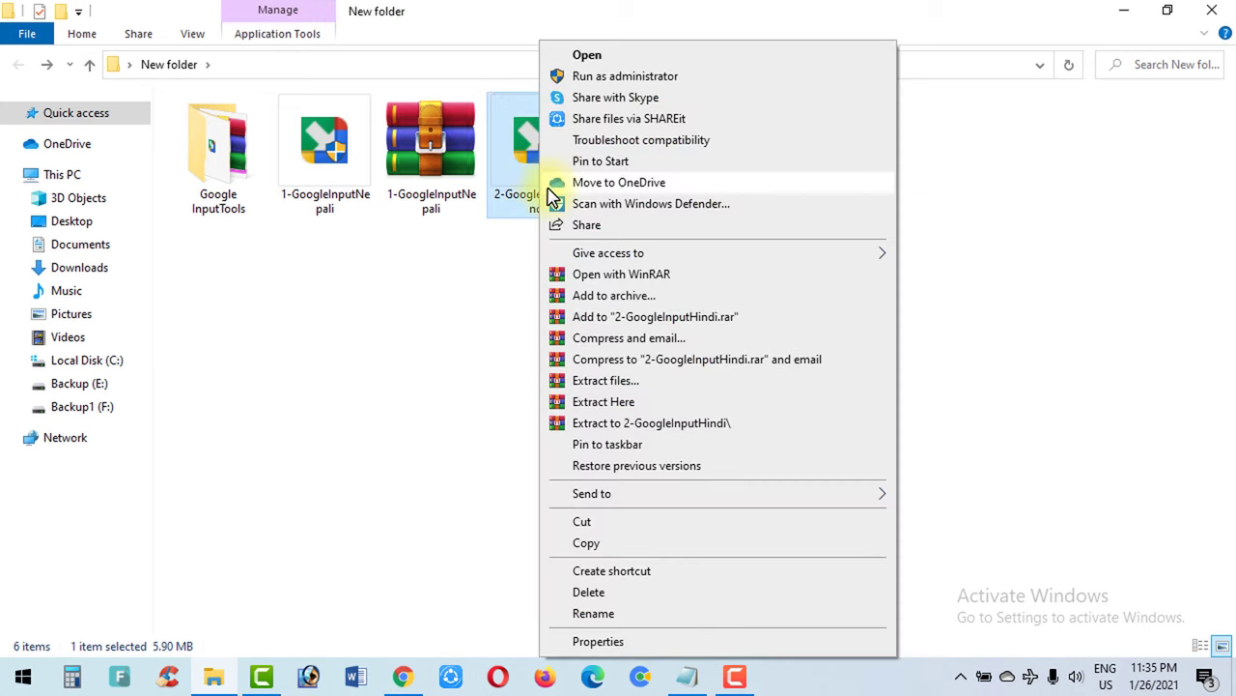
pyautogui.click(625, 75)
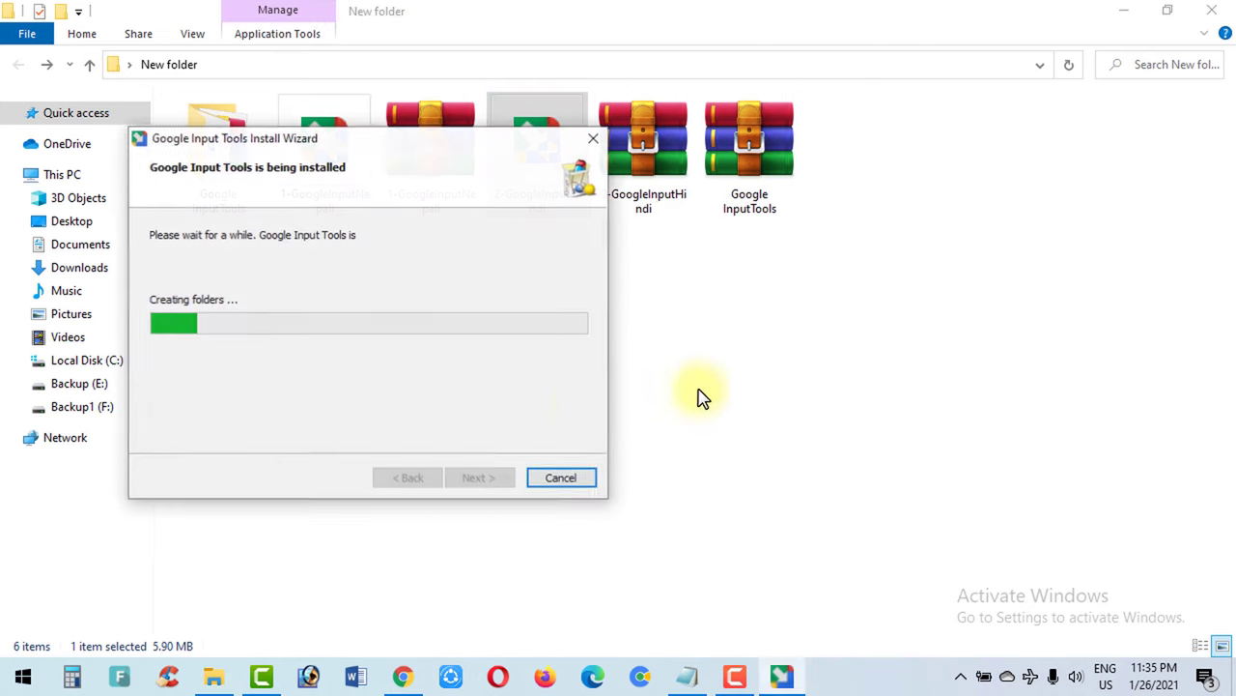
pyautogui.click(479, 478)
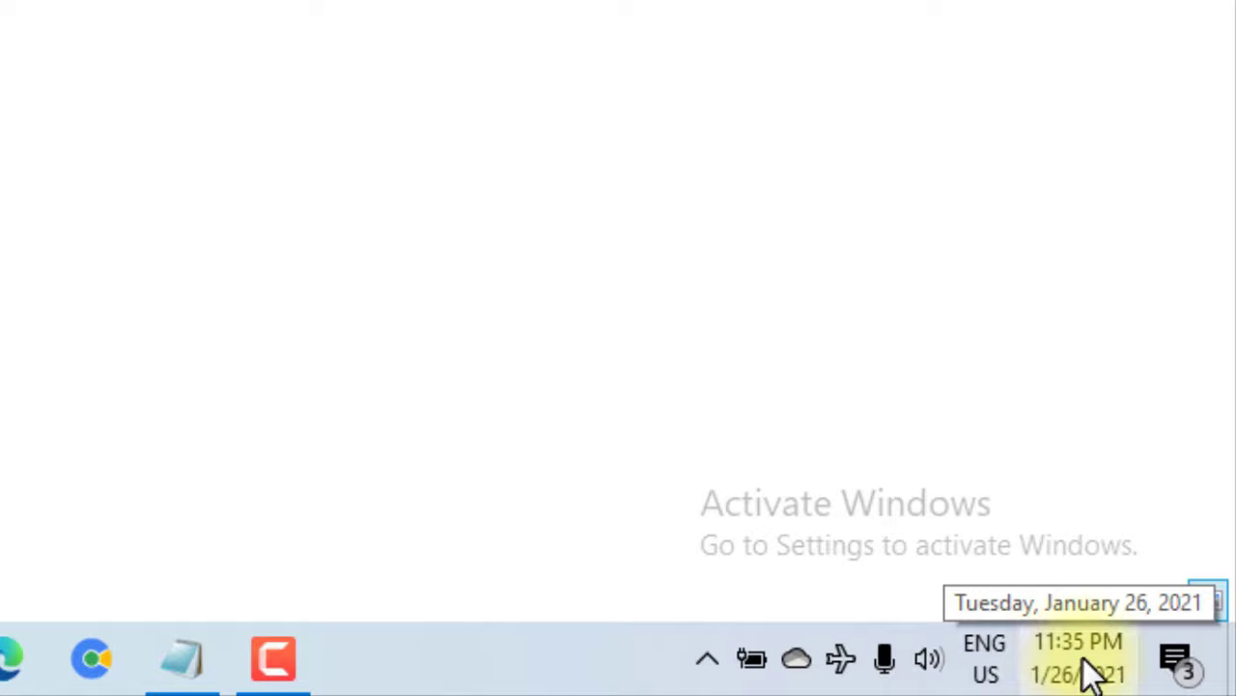
# Display the Windows list of input languages and check it for the Nepali and Hindi Google Input Tools keyboards.
pyautogui.click(985, 667)
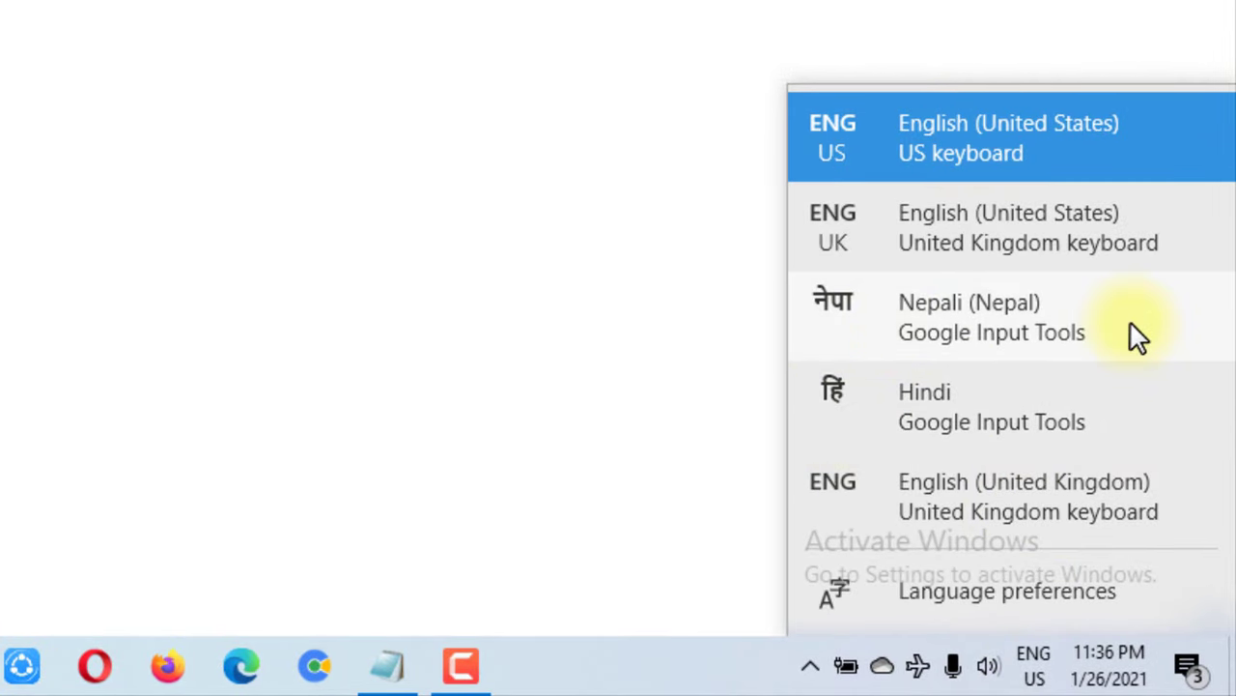
pyautogui.click(749, 672)
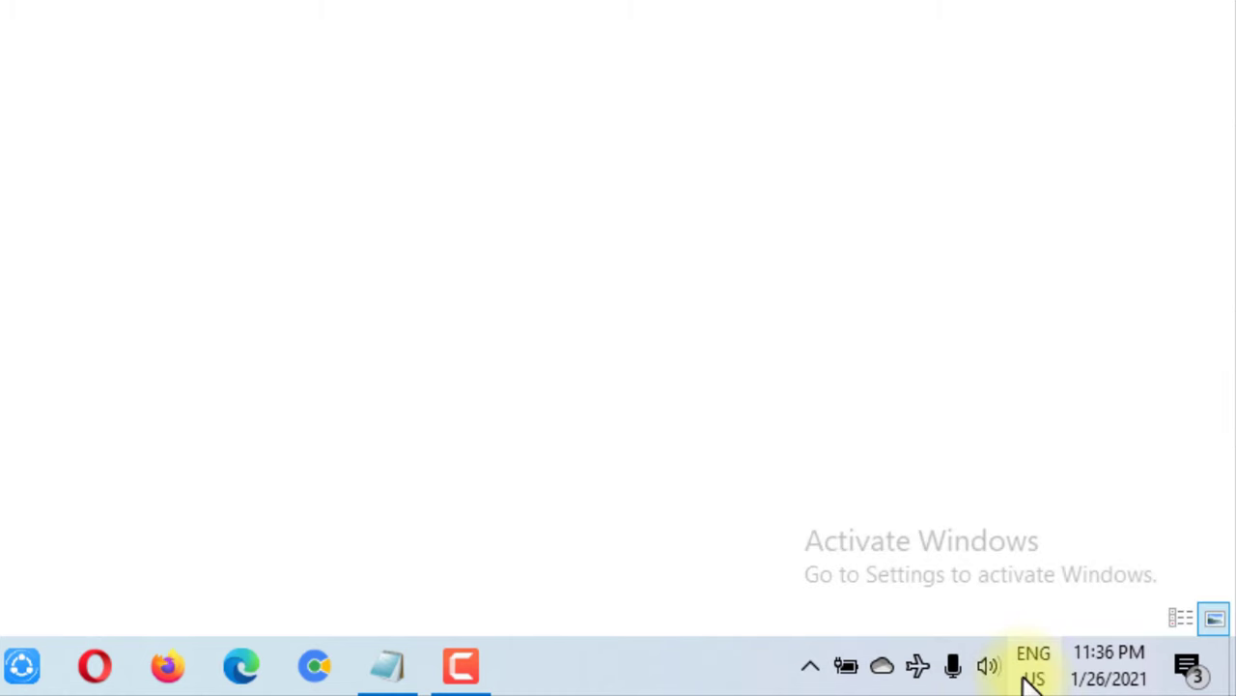
pyautogui.click(1032, 677)
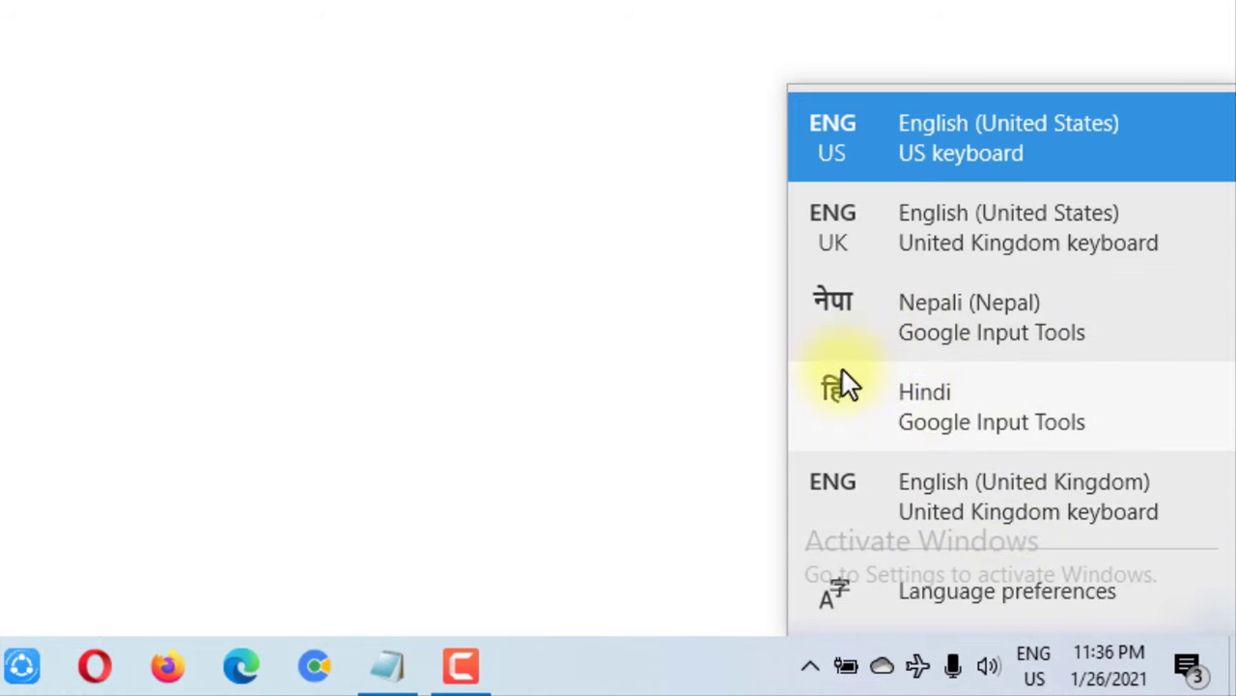
# Switch the Windows input language to Nepali (Nepal) Google Input Tools.
pyautogui.click(956, 319)
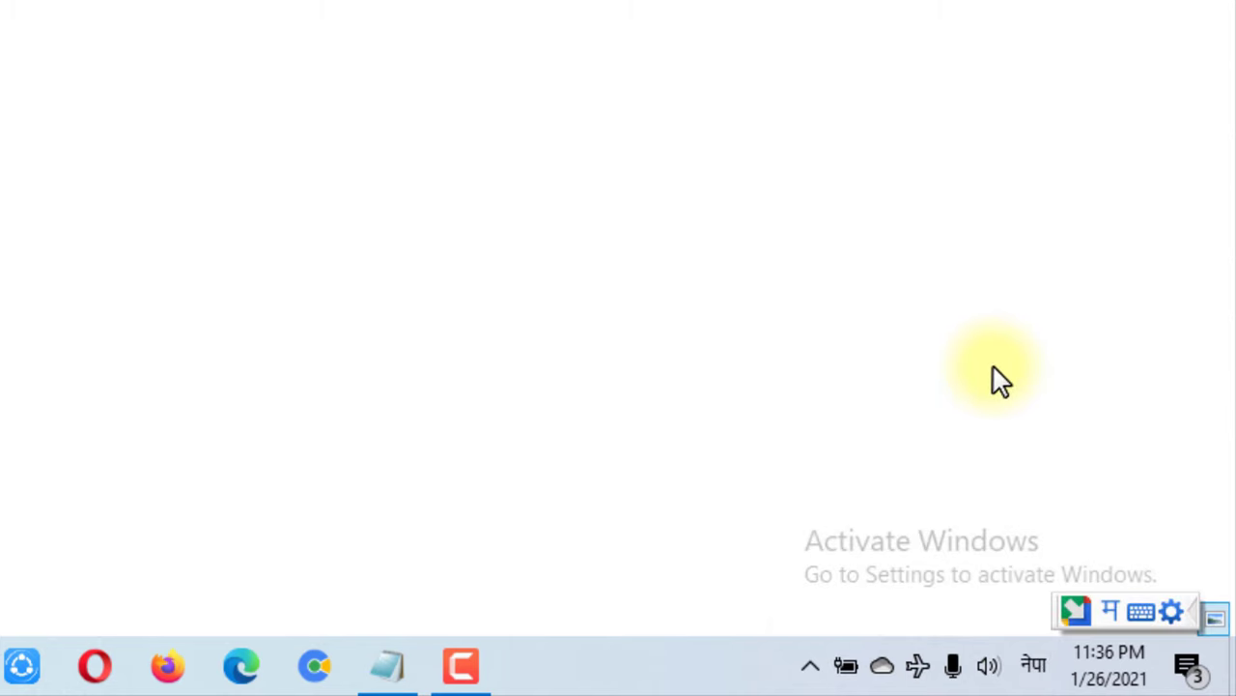
pyautogui.click(1037, 665)
pyautogui.click(982, 324)
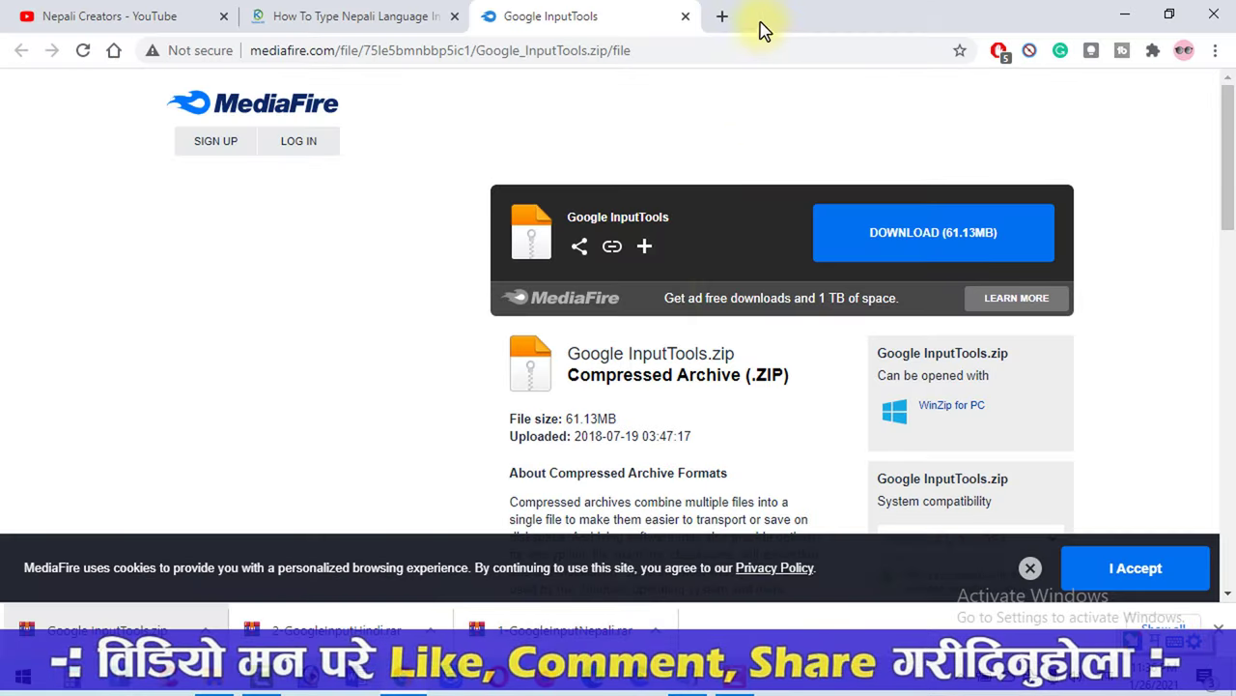
# Search Google in a new browser tab for "नेपाल मेरो देश हो", entered phonetically as "nepal mero desh ho".
pyautogui.click(721, 16)
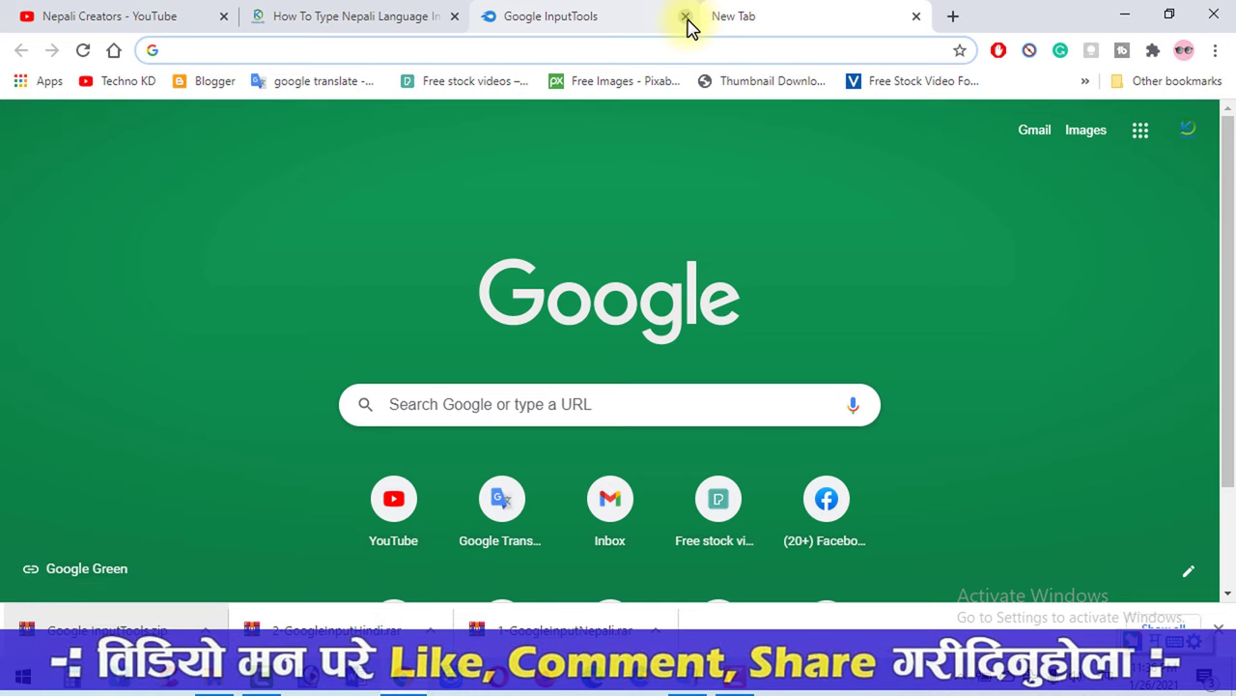
pyautogui.write('nepal')
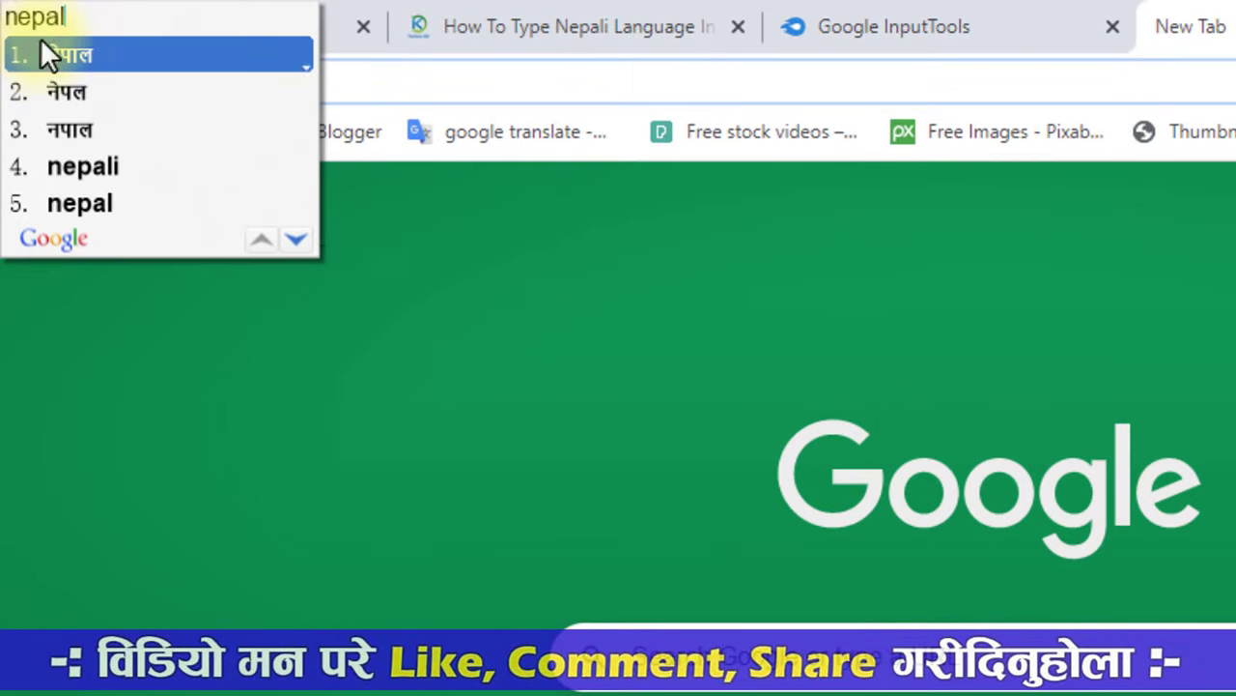
pyautogui.press('Return')
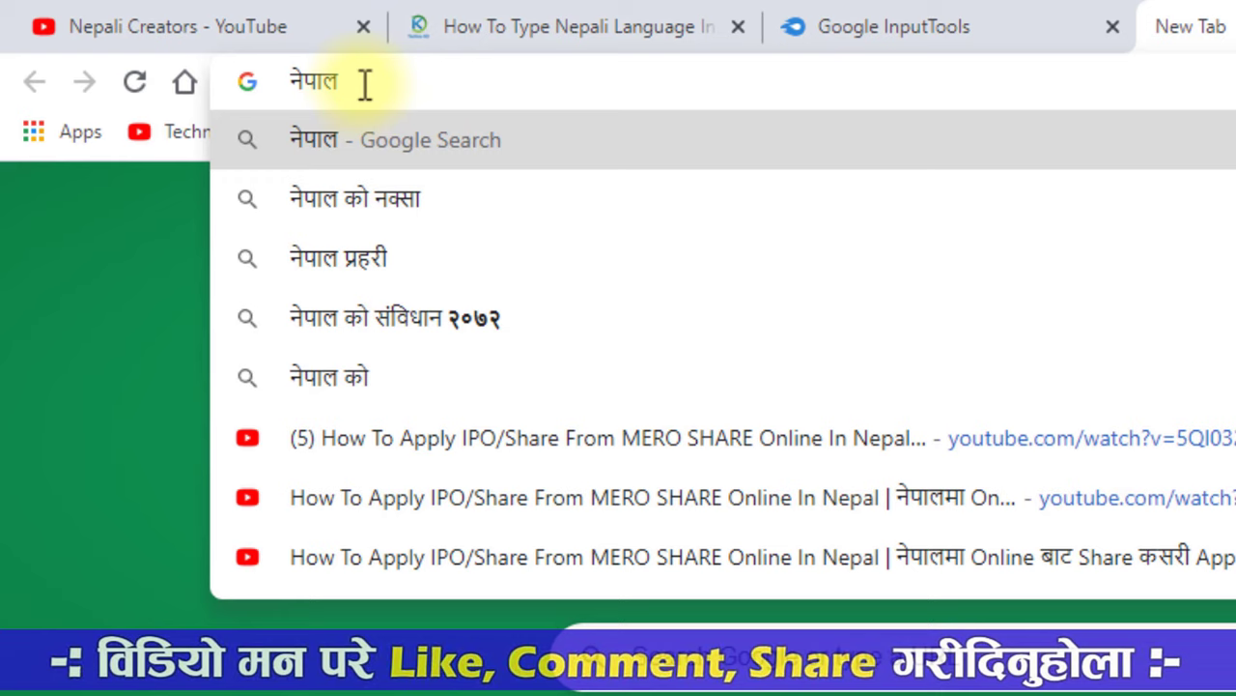
pyautogui.write('mero des')
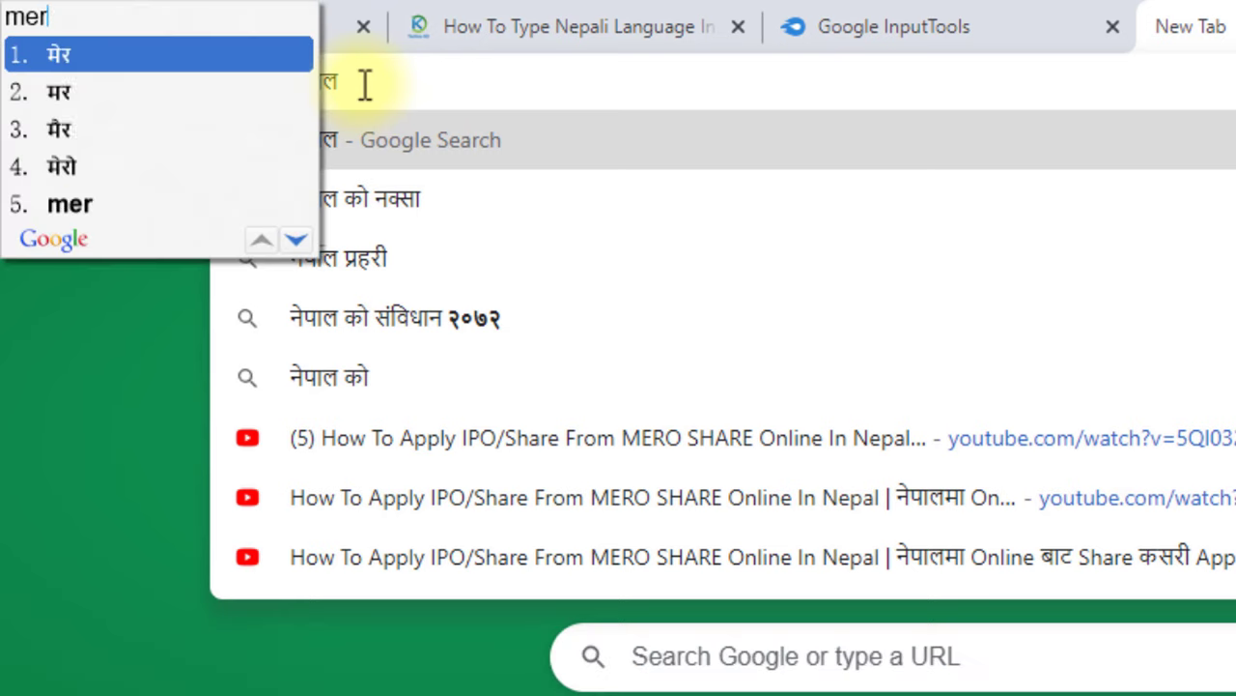
pyautogui.write('h ho')
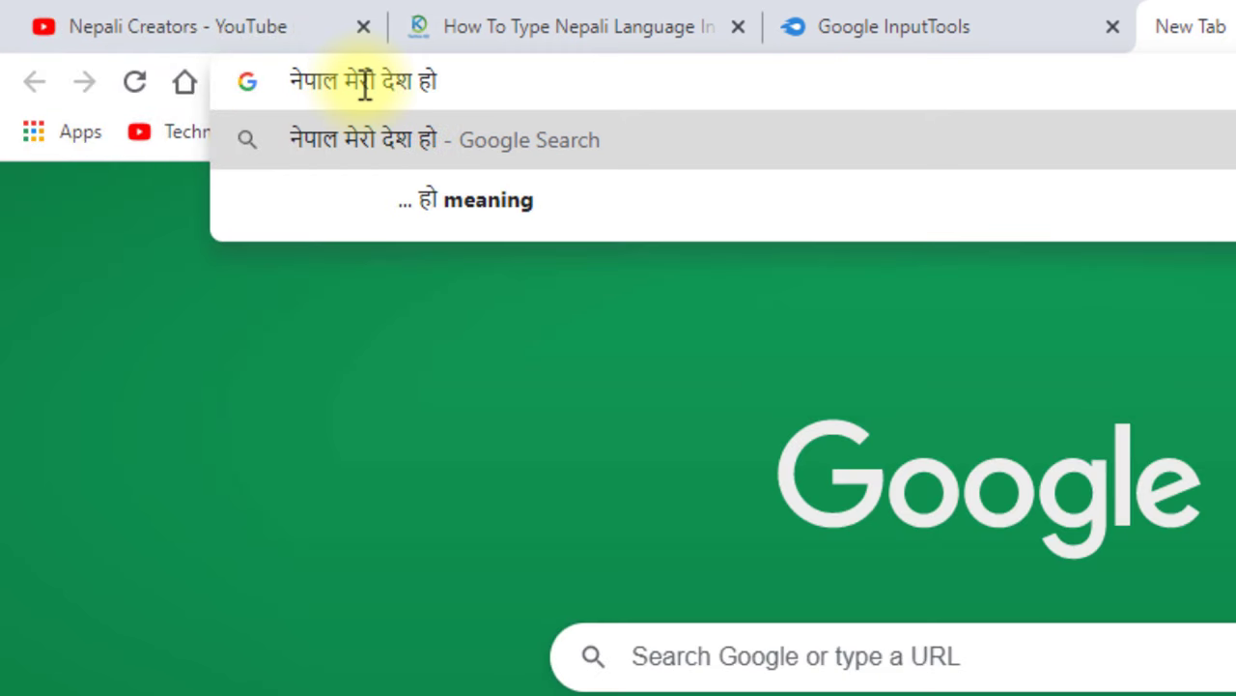
pyautogui.press('Return')
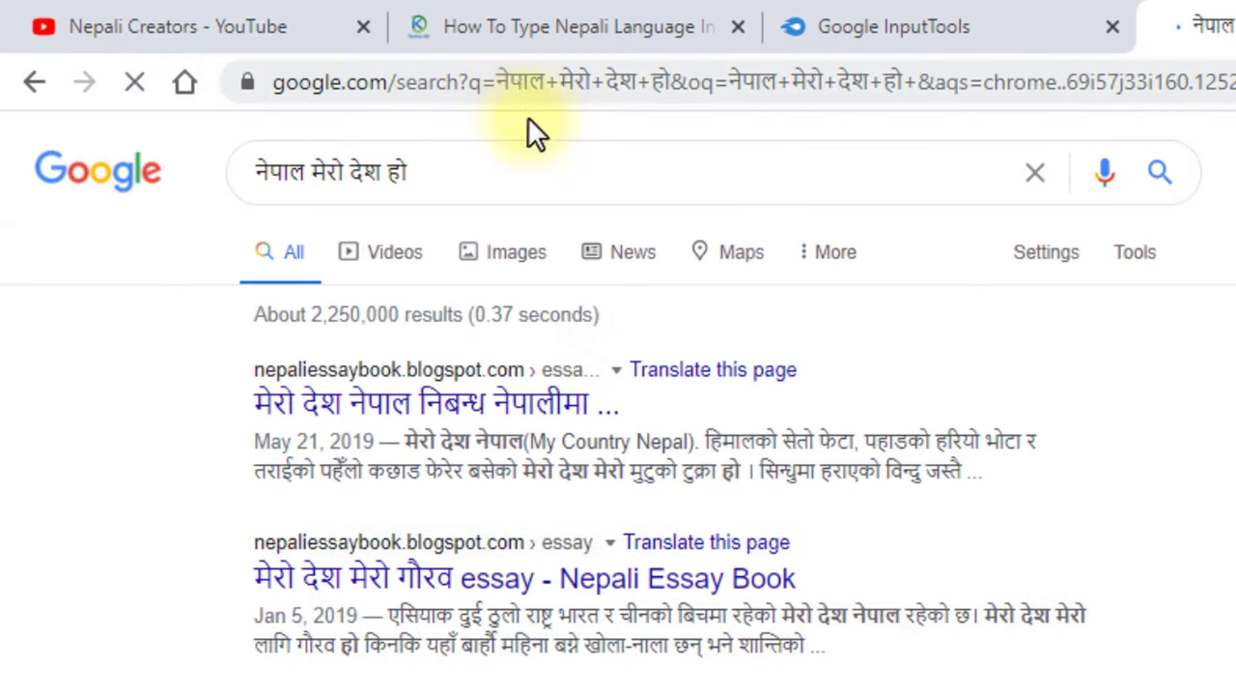
# Clear the Nepali phrase from the Google search box and dismiss the search suggestions.
pyautogui.moveTo(452, 183); pyautogui.dragTo(9, 248)
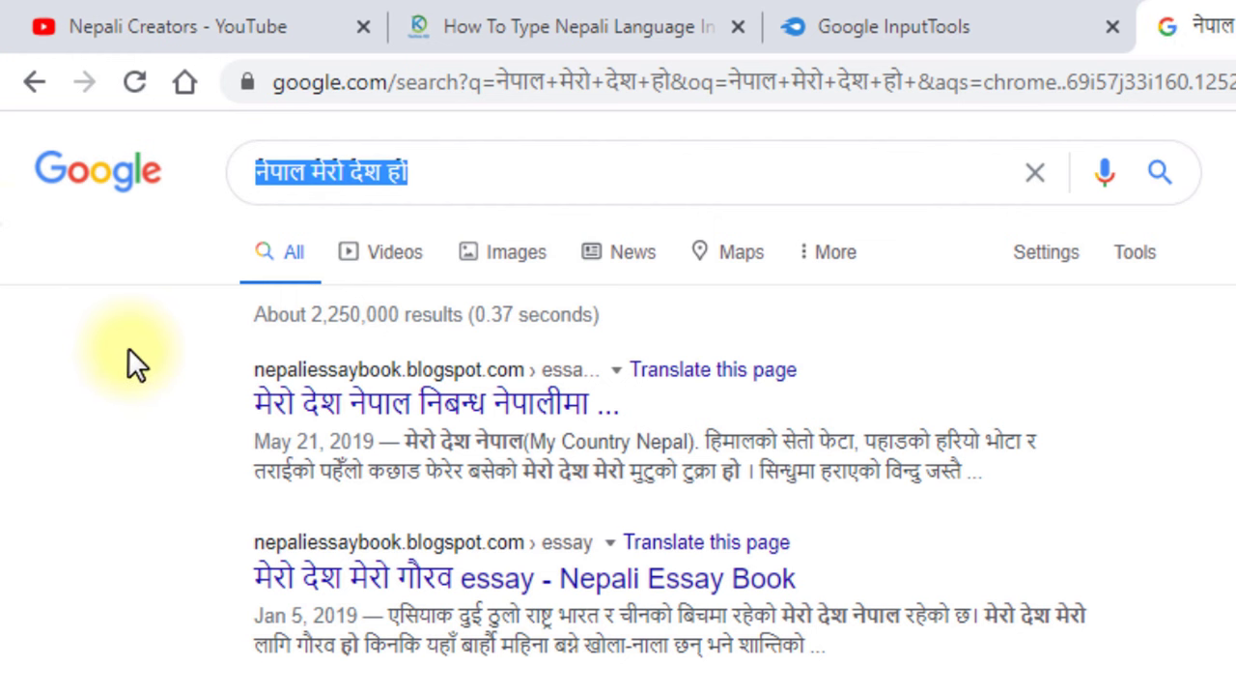
pyautogui.press('BackSpace')
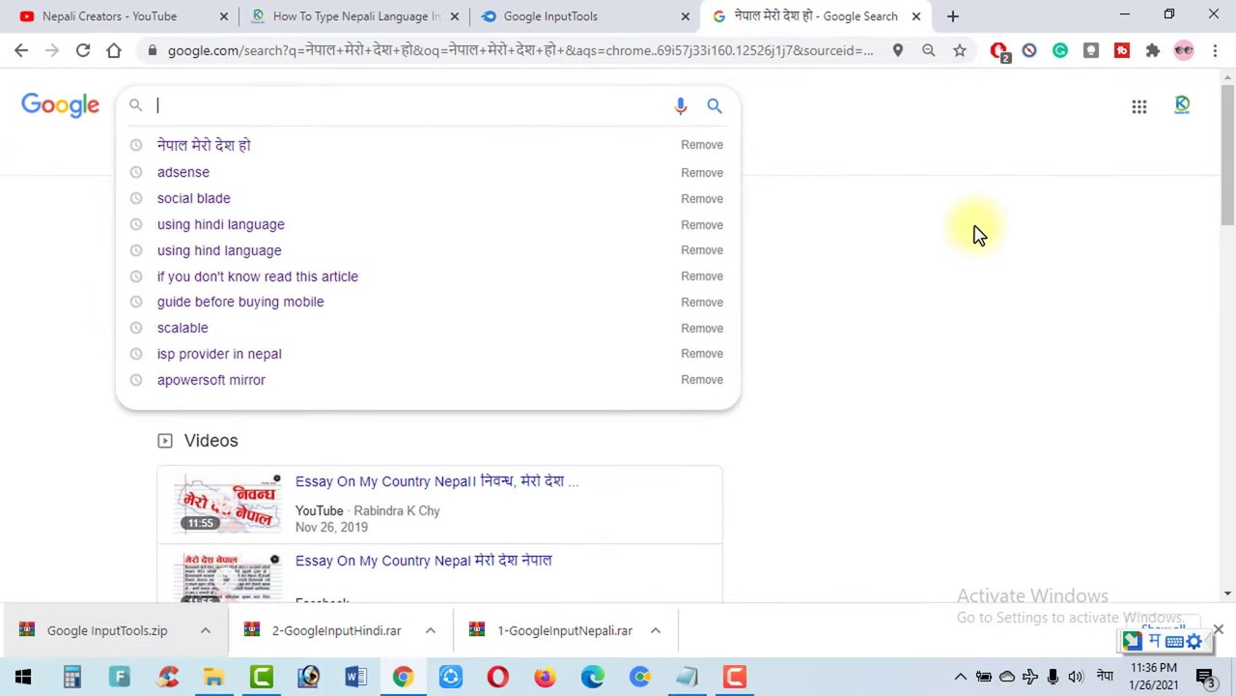
pyautogui.click(944, 118)
# Create a blank document in Word and write "बिराटनगर" by entering "biratnagar" and accepting the first Nepali suggestion.
pyautogui.click(357, 676)
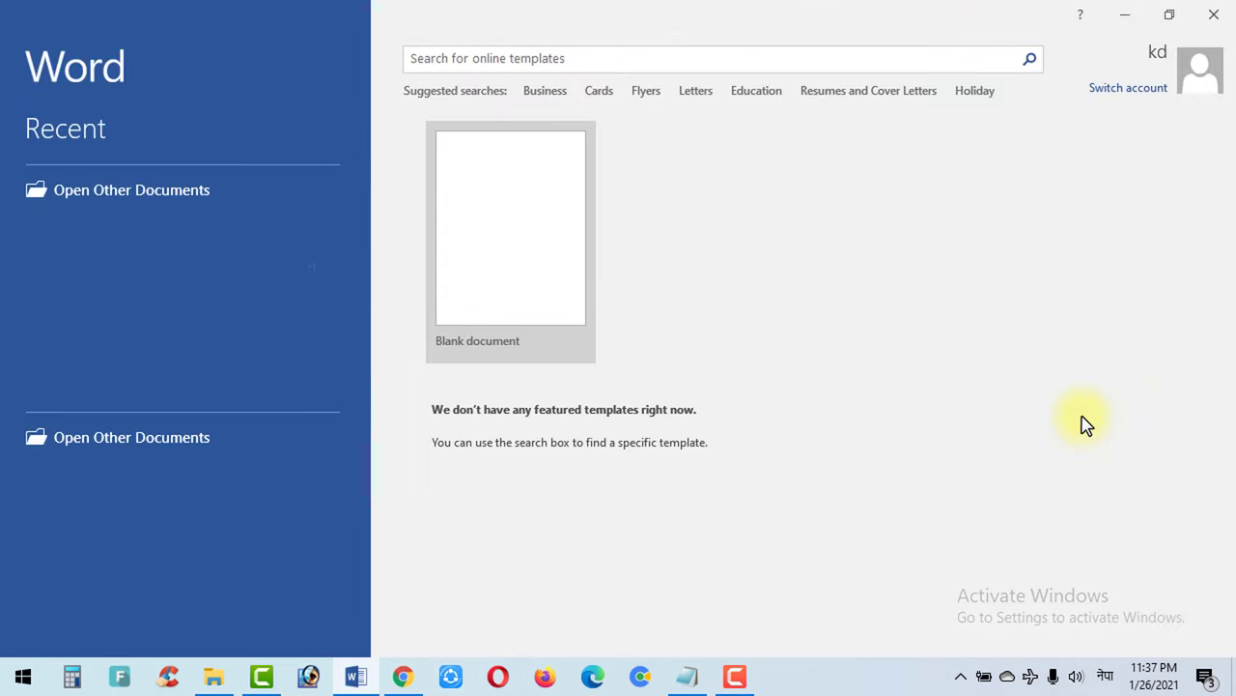
pyautogui.click(538, 277)
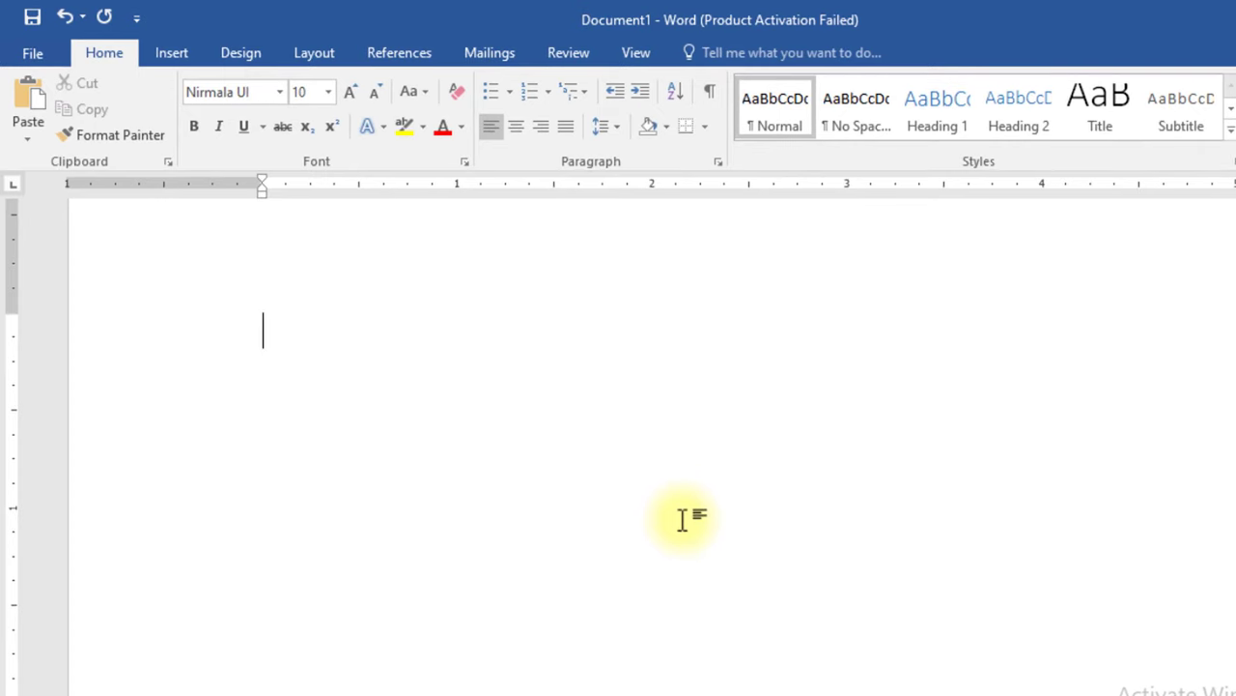
pyautogui.write('bir')
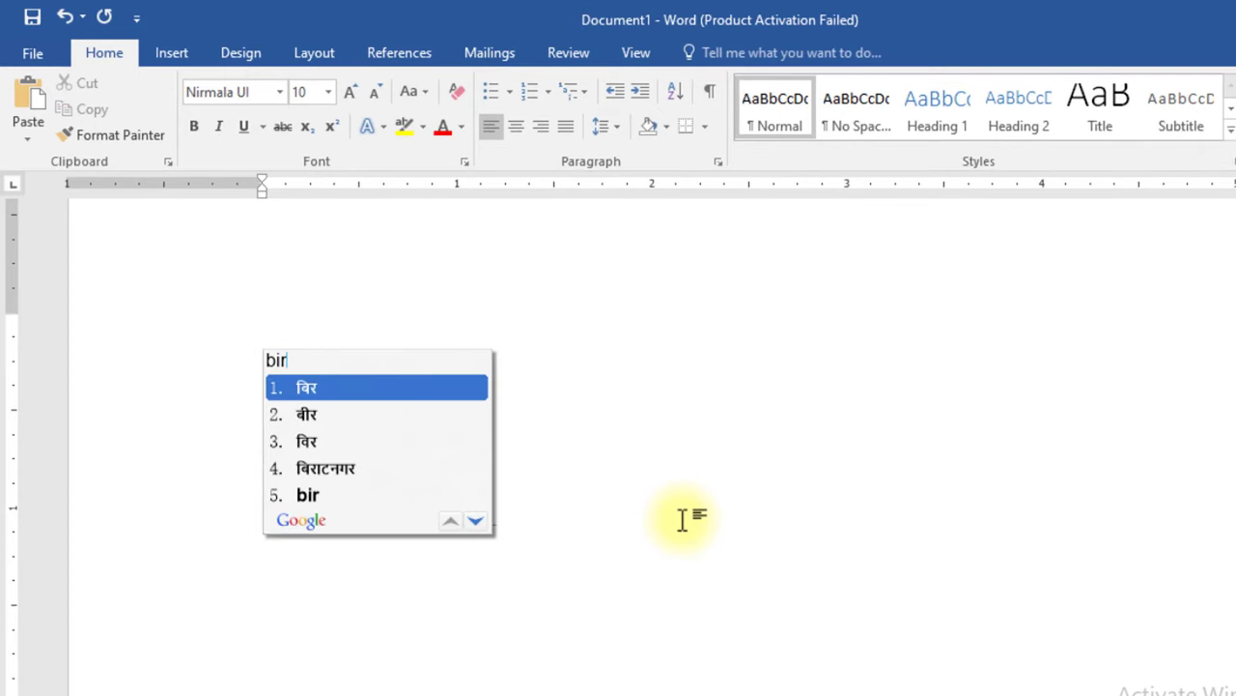
pyautogui.write('atnagar')
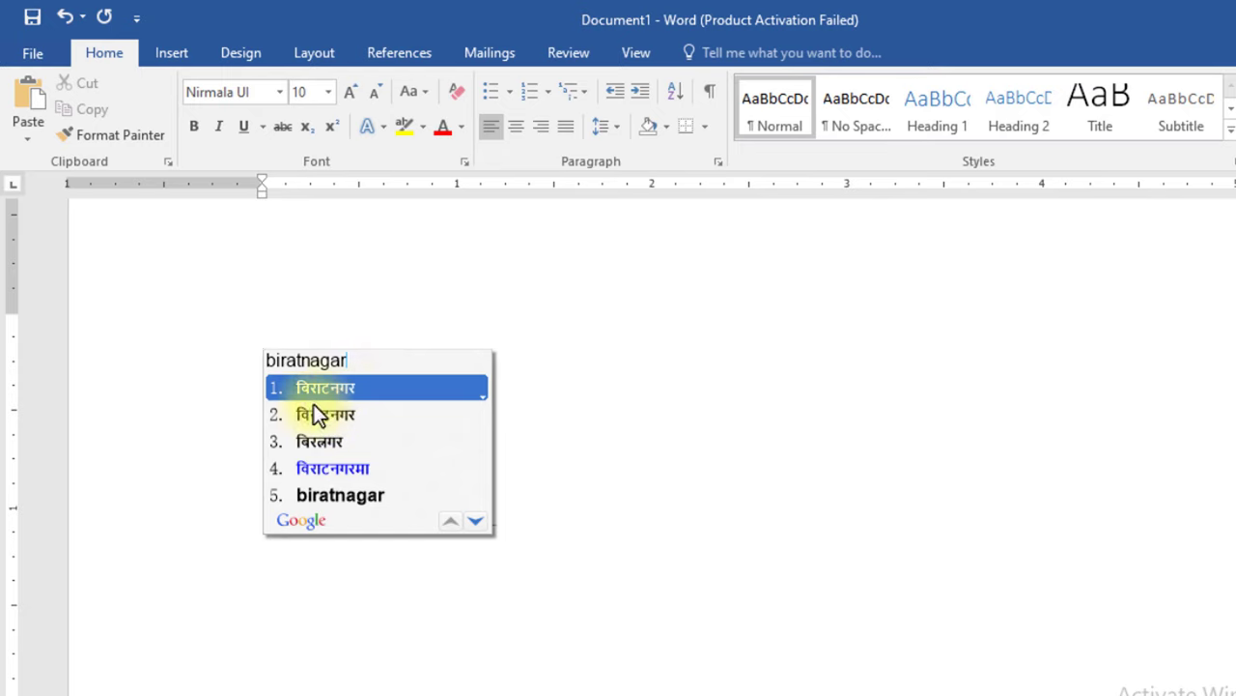
pyautogui.click(404, 389)
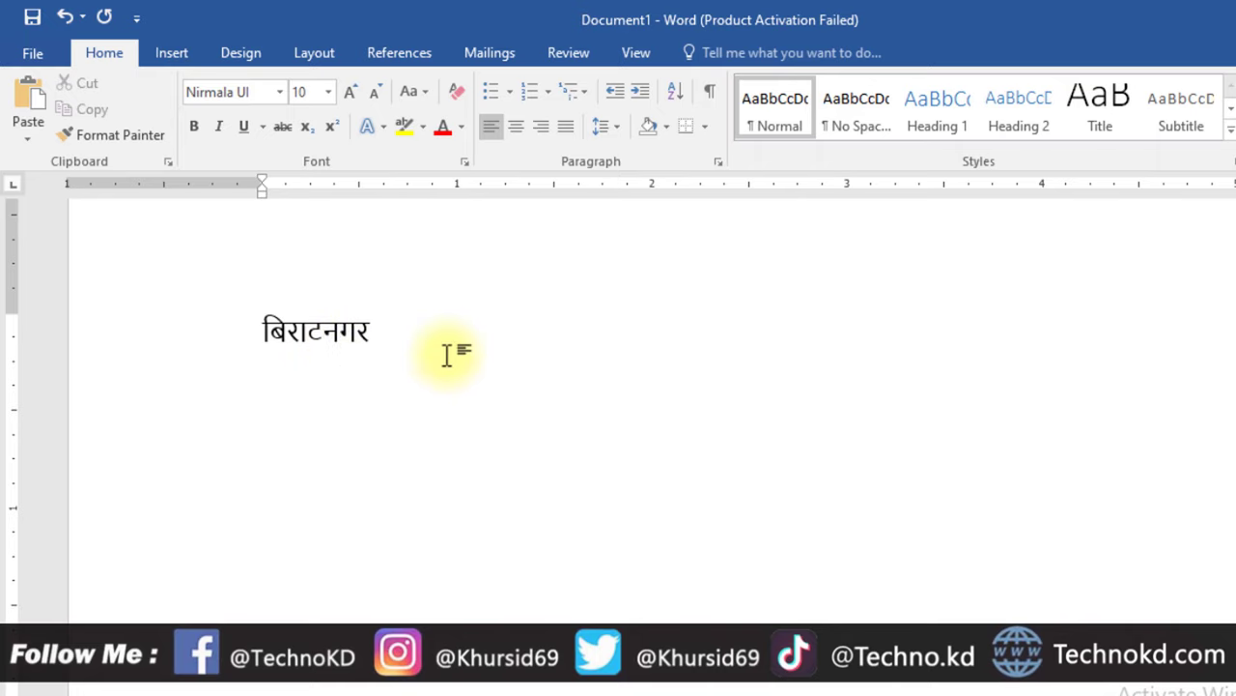
# Continue the Word line after "बिराटनगर" with "मेरो घर हो", entered phonetically.
pyautogui.moveTo(256, 331); pyautogui.dragTo(616, 338)
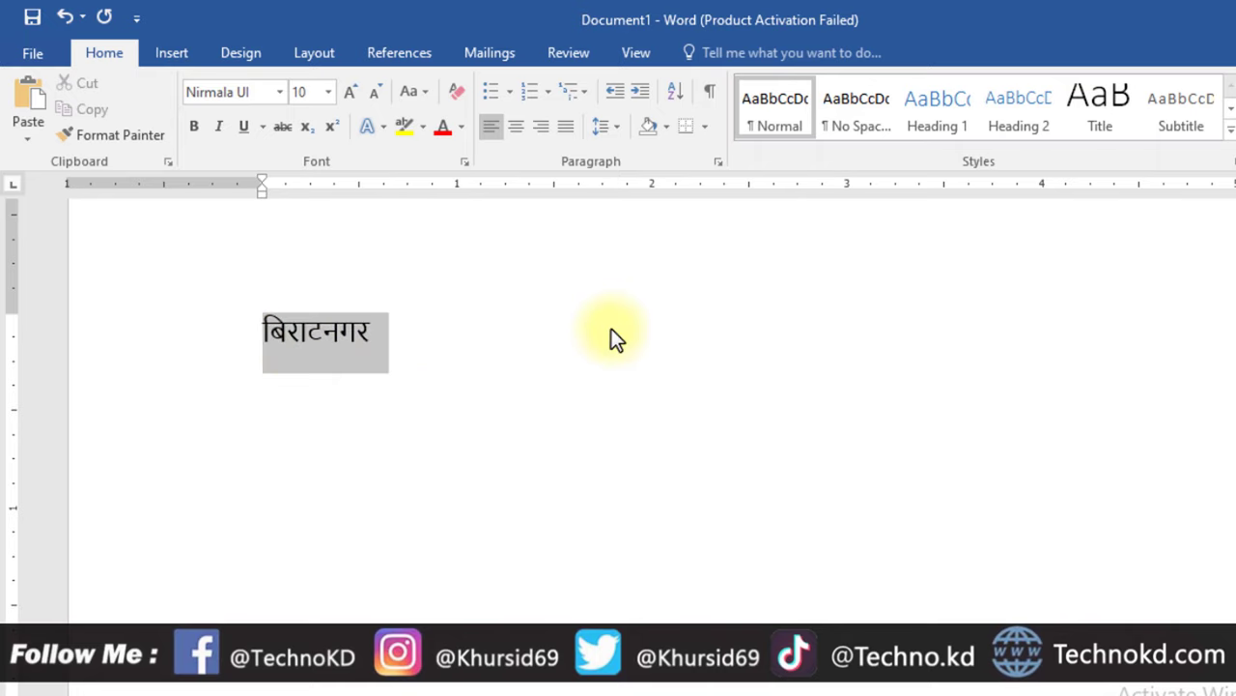
pyautogui.click(426, 345)
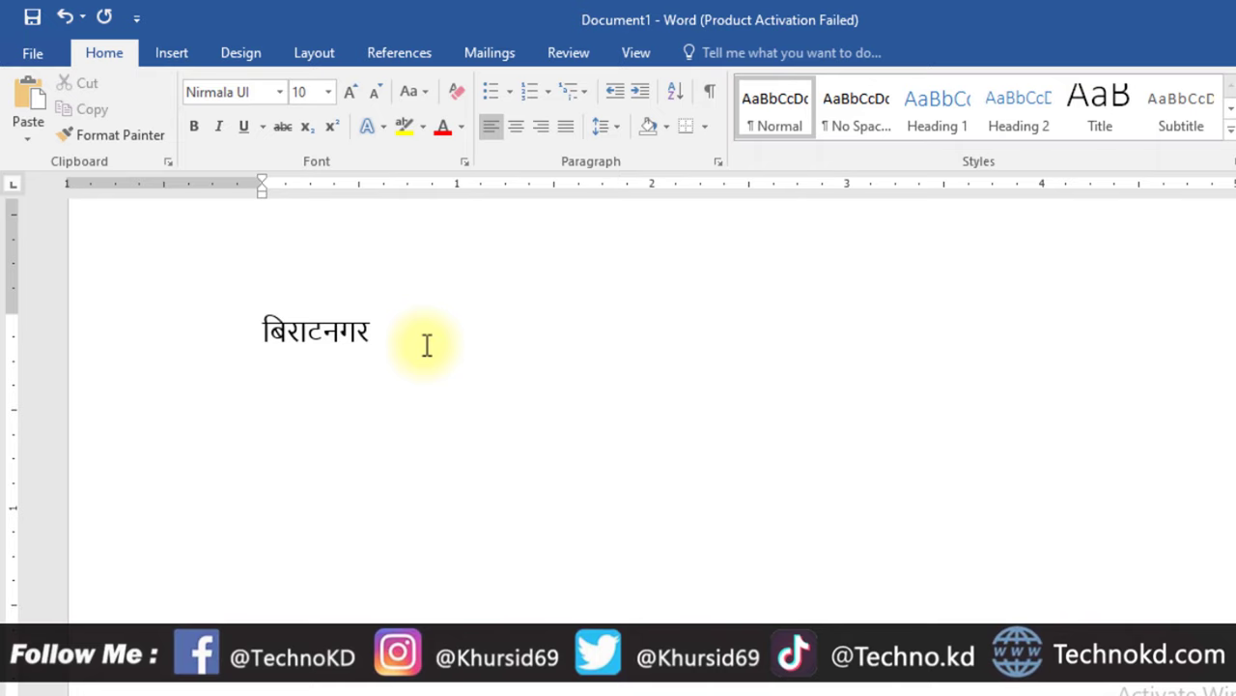
pyautogui.write('mero ghr ho')
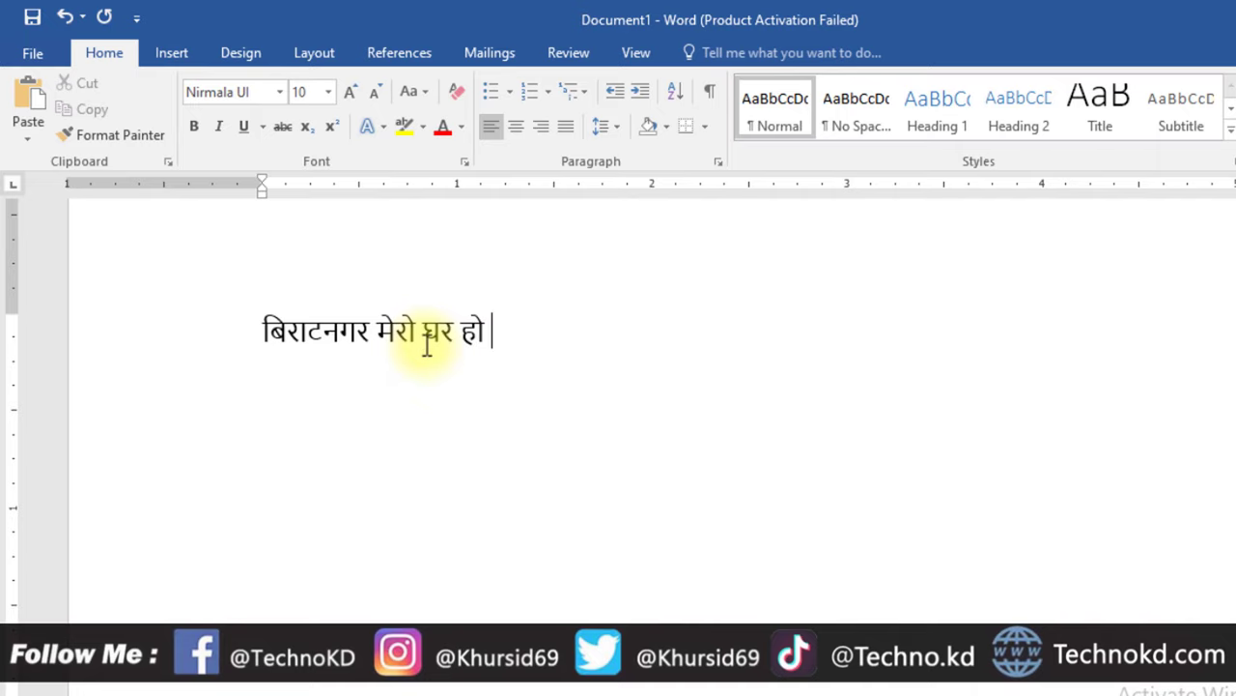
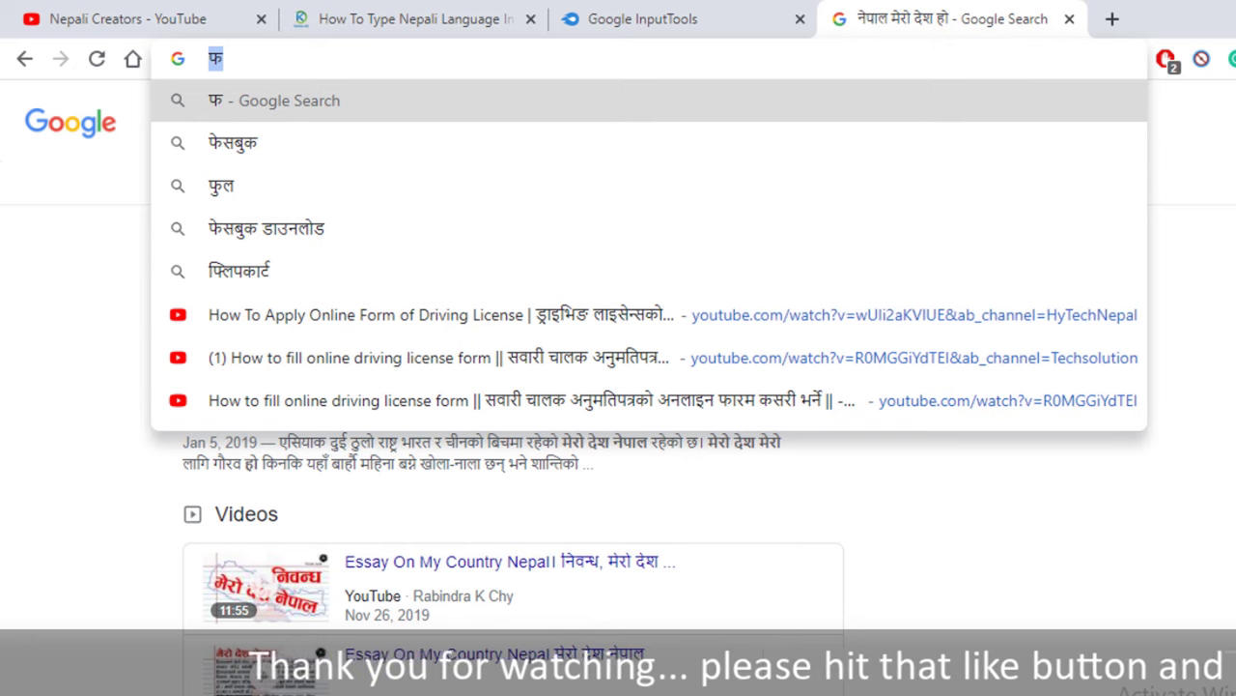
# Open facebook.com in Chrome and start a new post.
pyautogui.write('facebook.com')
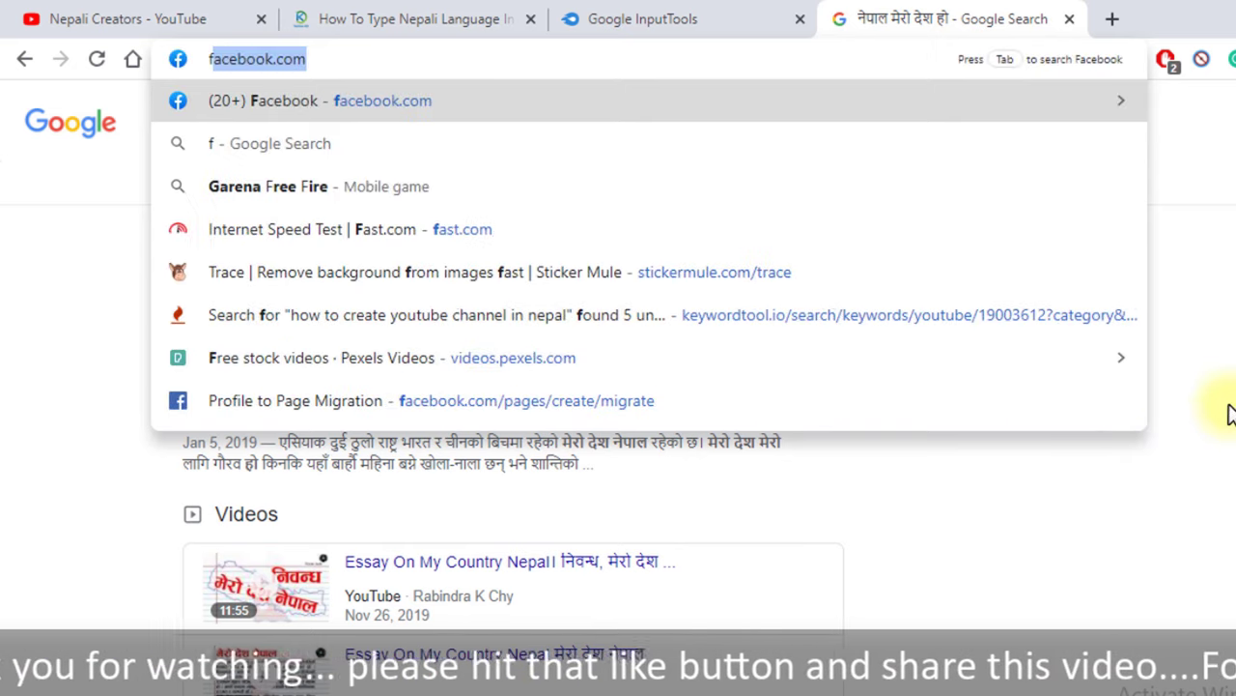
pyautogui.press('Return')
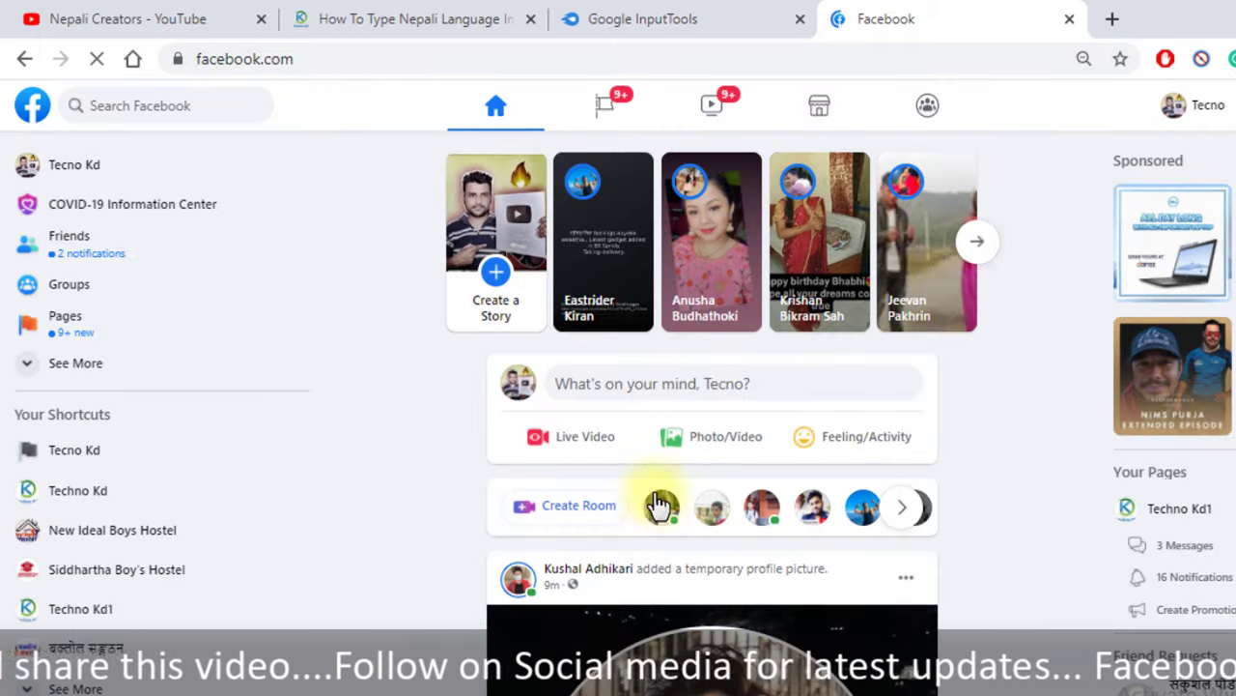
pyautogui.click(653, 385)
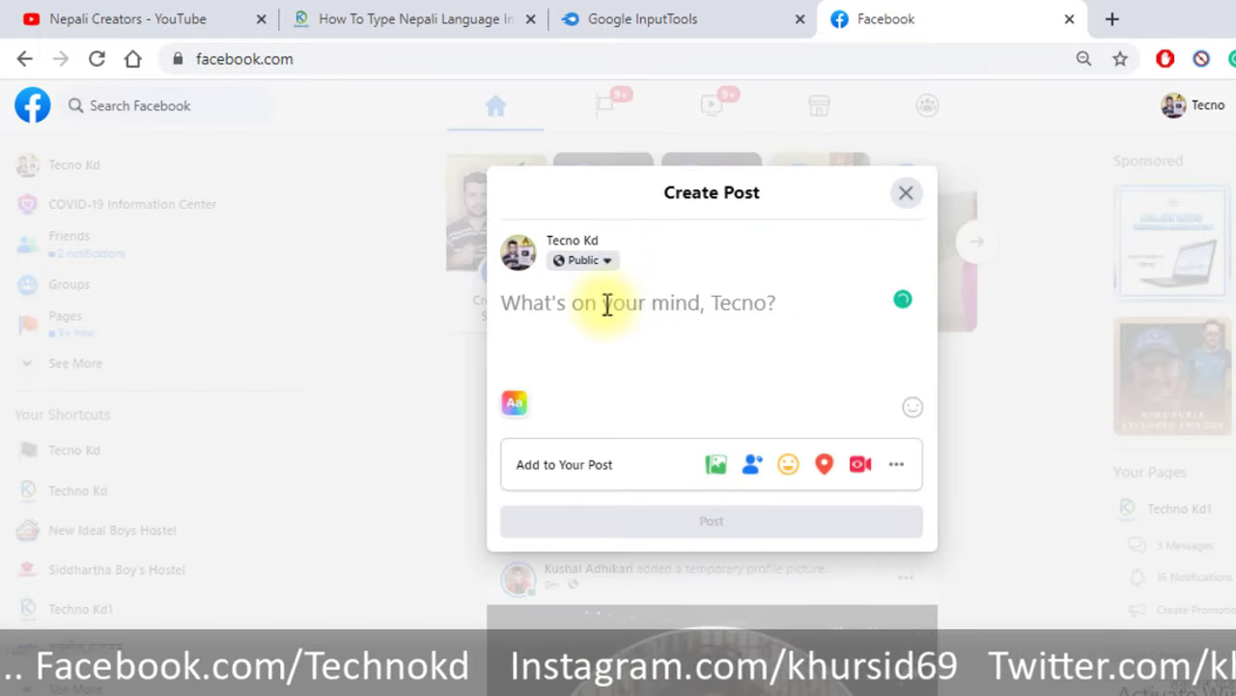
# Write "नेपाल मेरो देश हो" in the Facebook post using phonetic Nepali input.
pyautogui.write('nepal ')
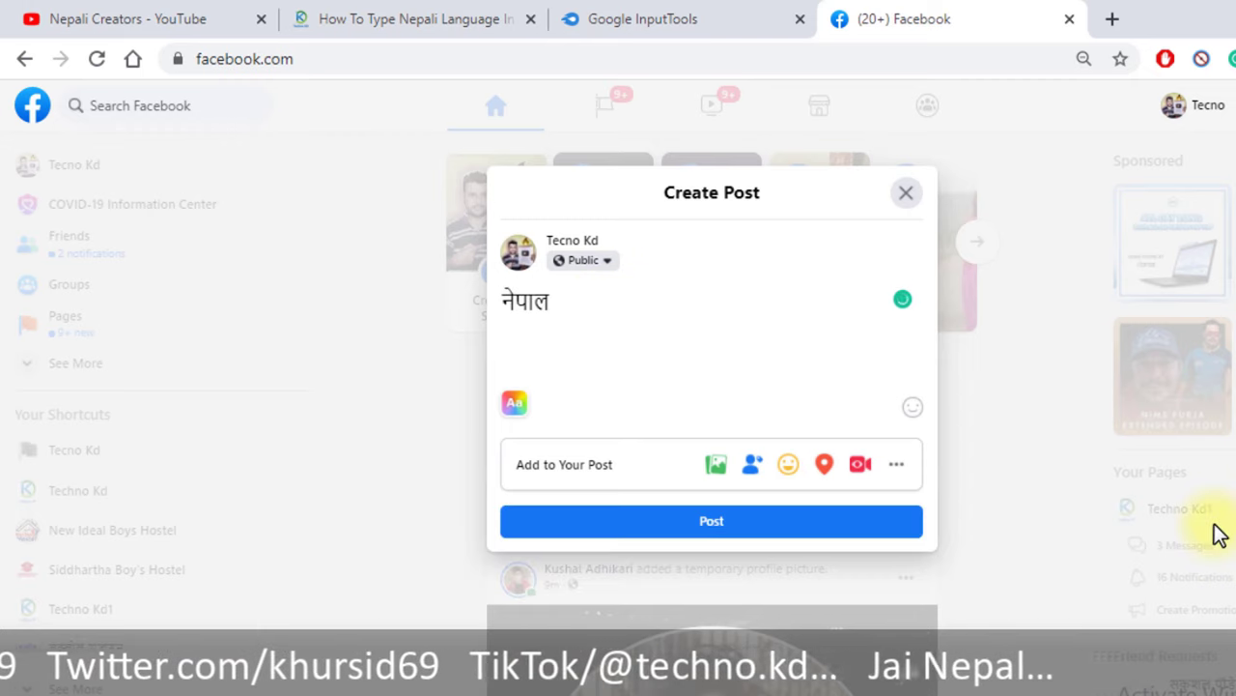
pyautogui.write('mero d')
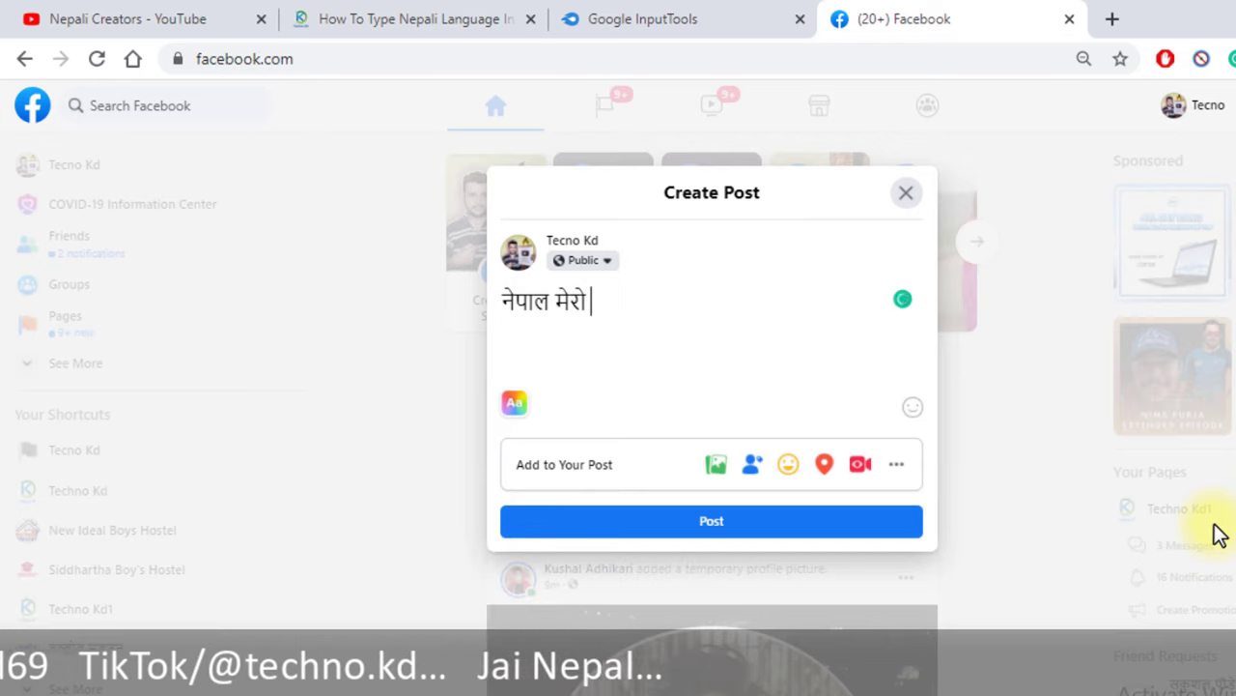
pyautogui.press('BackSpace')
pyautogui.press('BackSpace')
pyautogui.press('BackSpace')
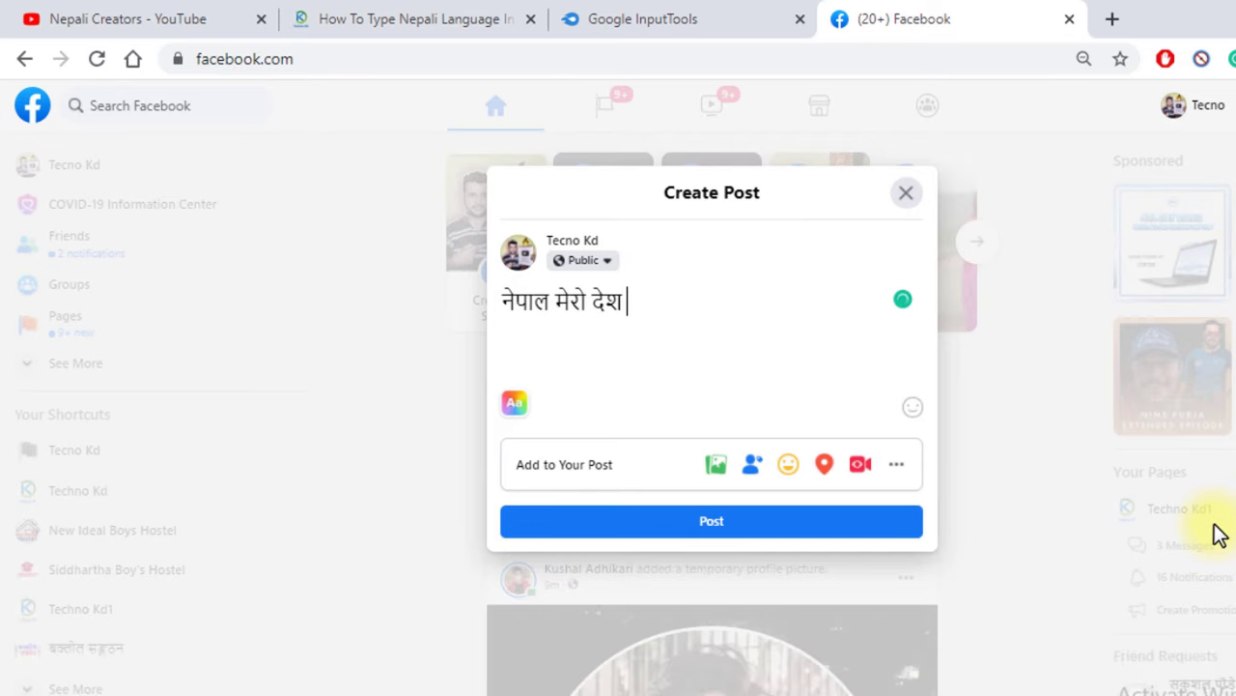
pyautogui.write('ho')
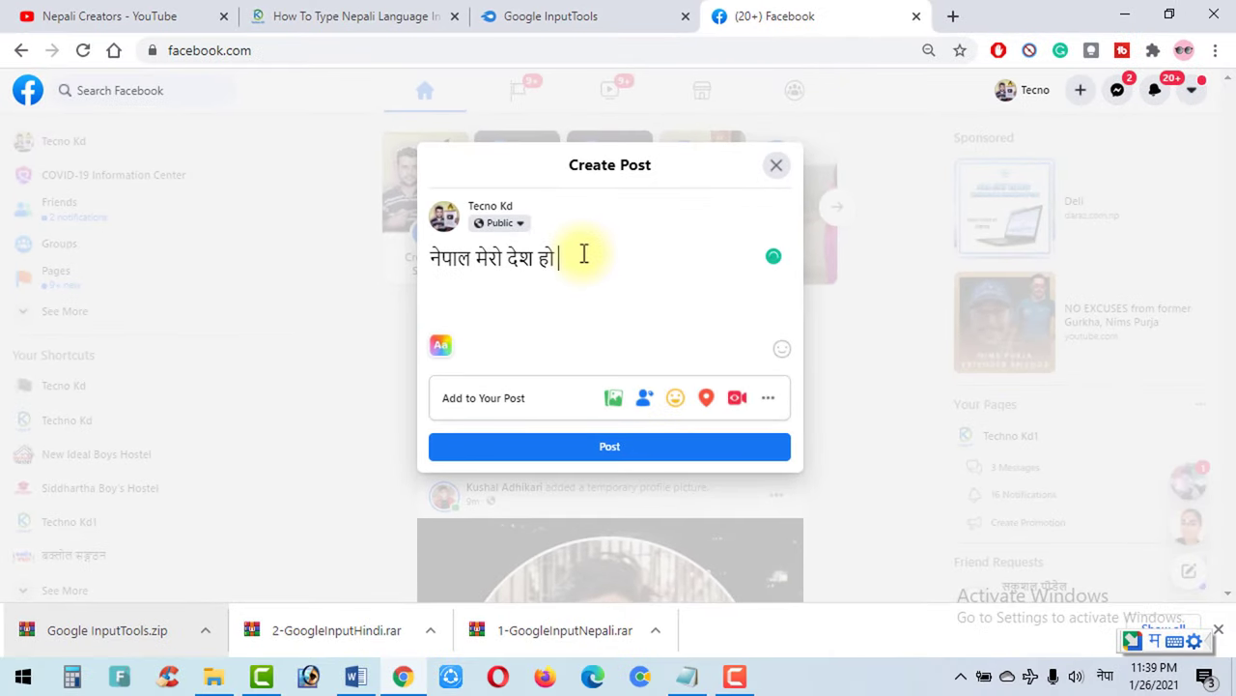
# Switch the input language to Hindi Google Input Tools, add "मोबाइल" to the post by entering "mobile", and select that word.
pyautogui.click(1105, 676)
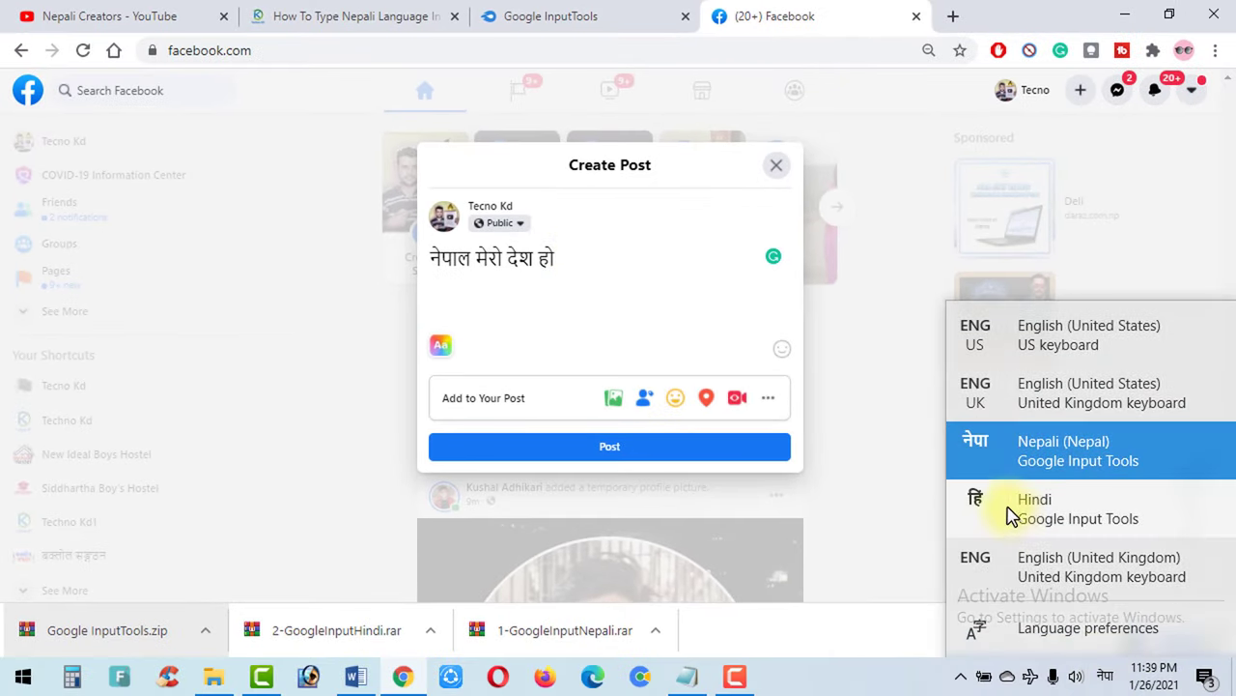
pyautogui.click(1022, 522)
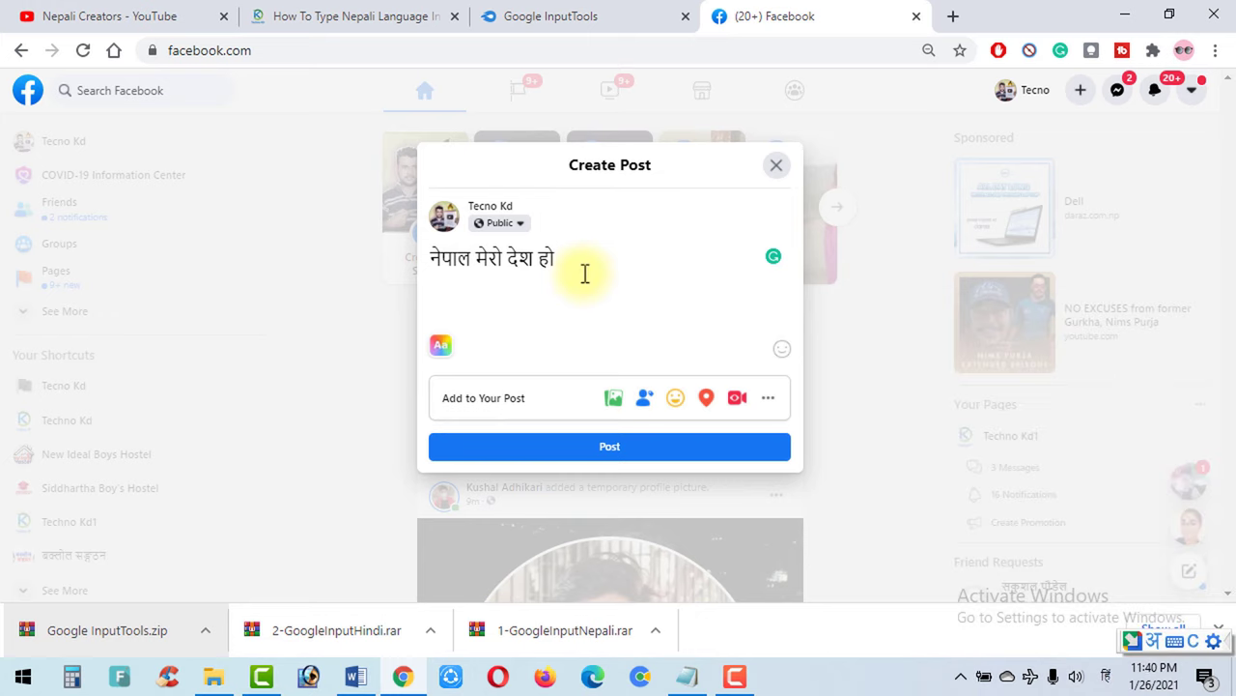
pyautogui.write('mobi')
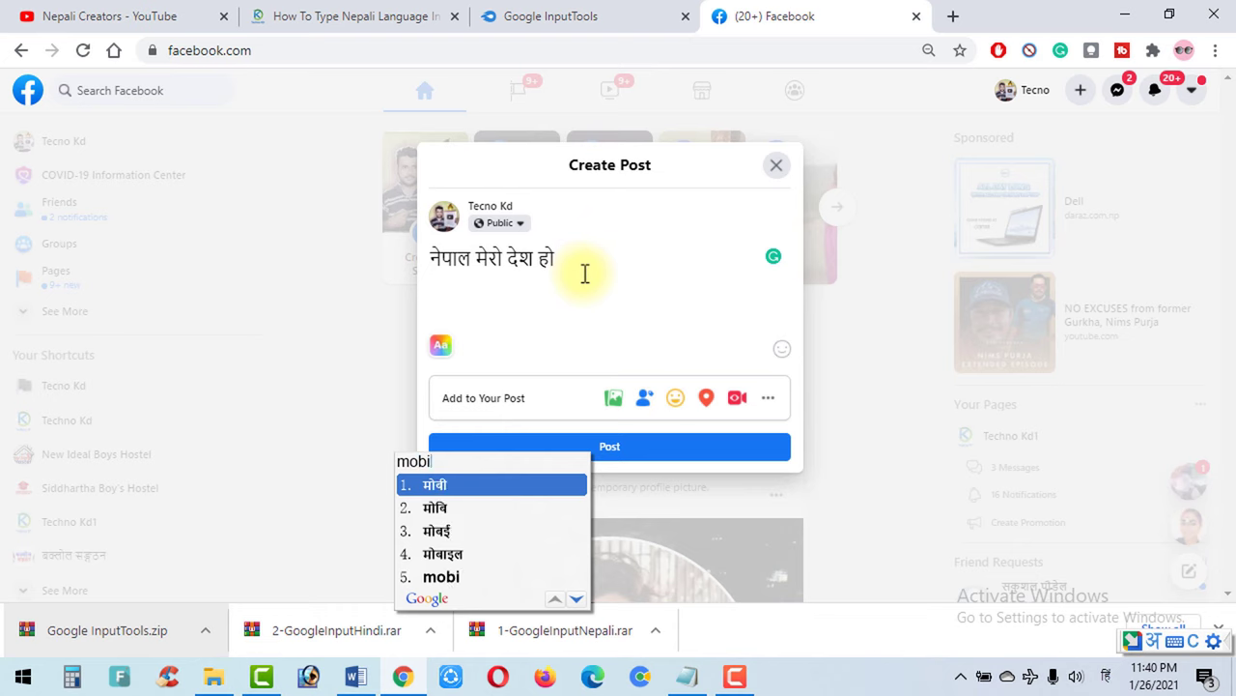
pyautogui.write('le')
pyautogui.press('Escape')
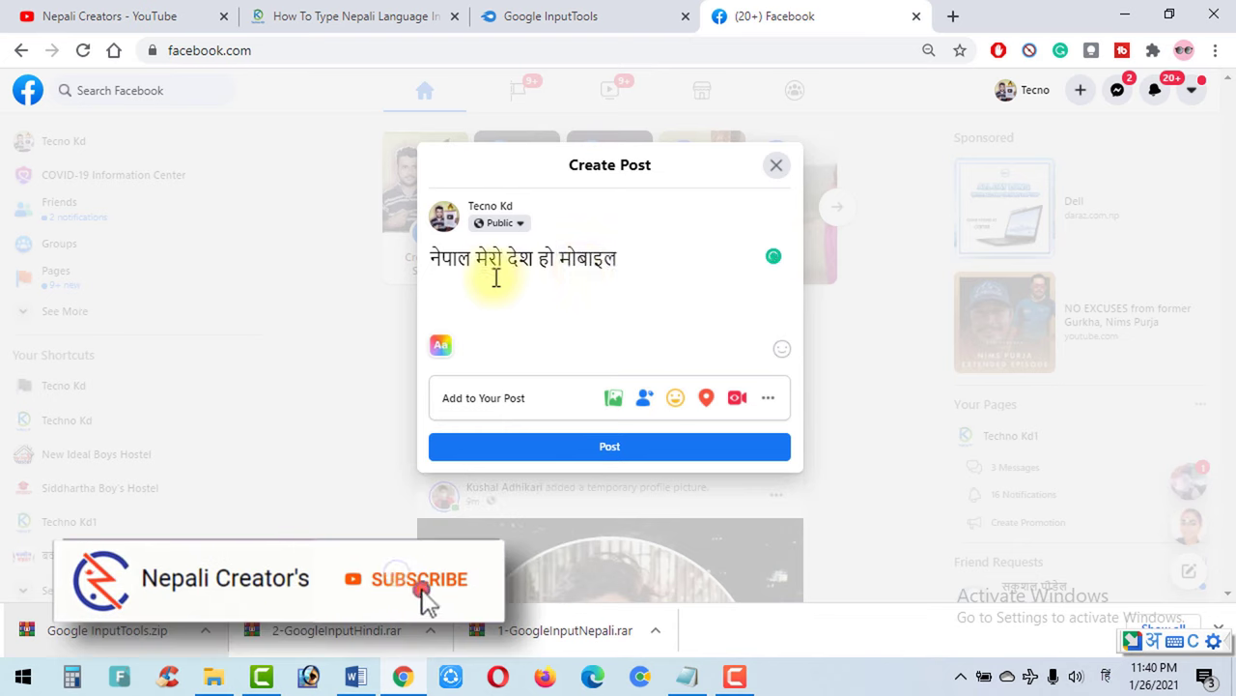
pyautogui.moveTo(559, 259); pyautogui.dragTo(687, 262)
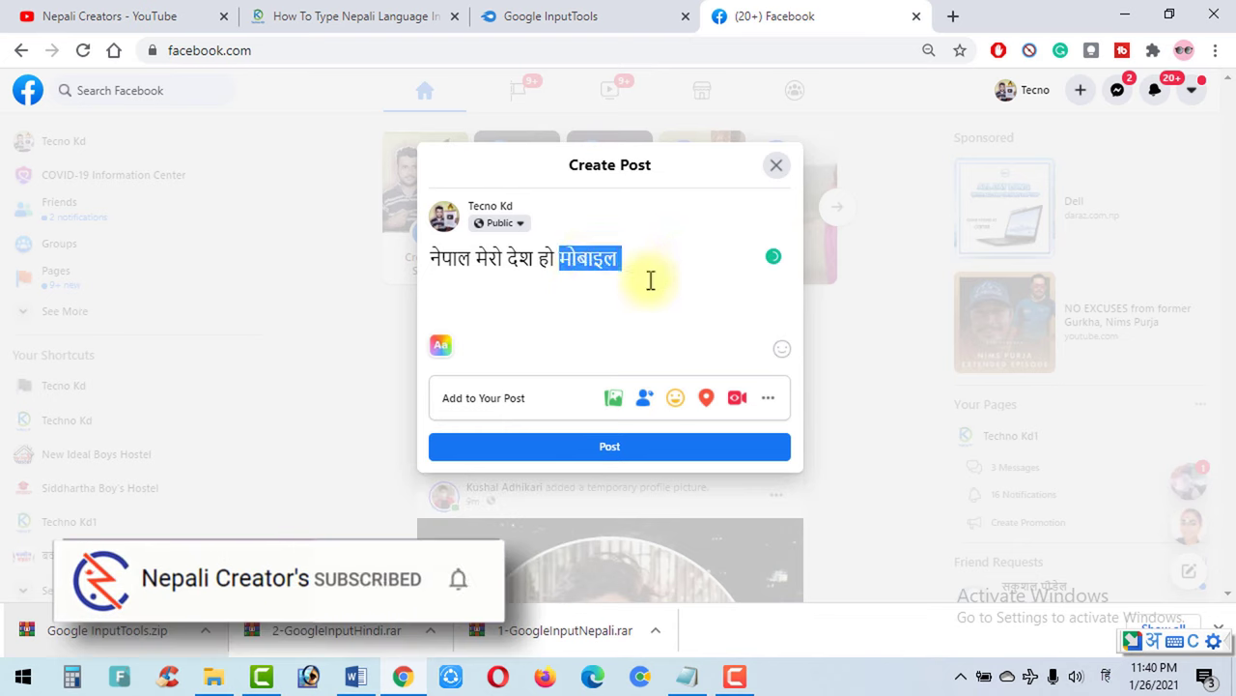
# Switch the input language back to Nepali Google Input Tools and enter "mobile" in the post to show its Nepali suggestions.
pyautogui.click(1106, 676)
pyautogui.click(1026, 462)
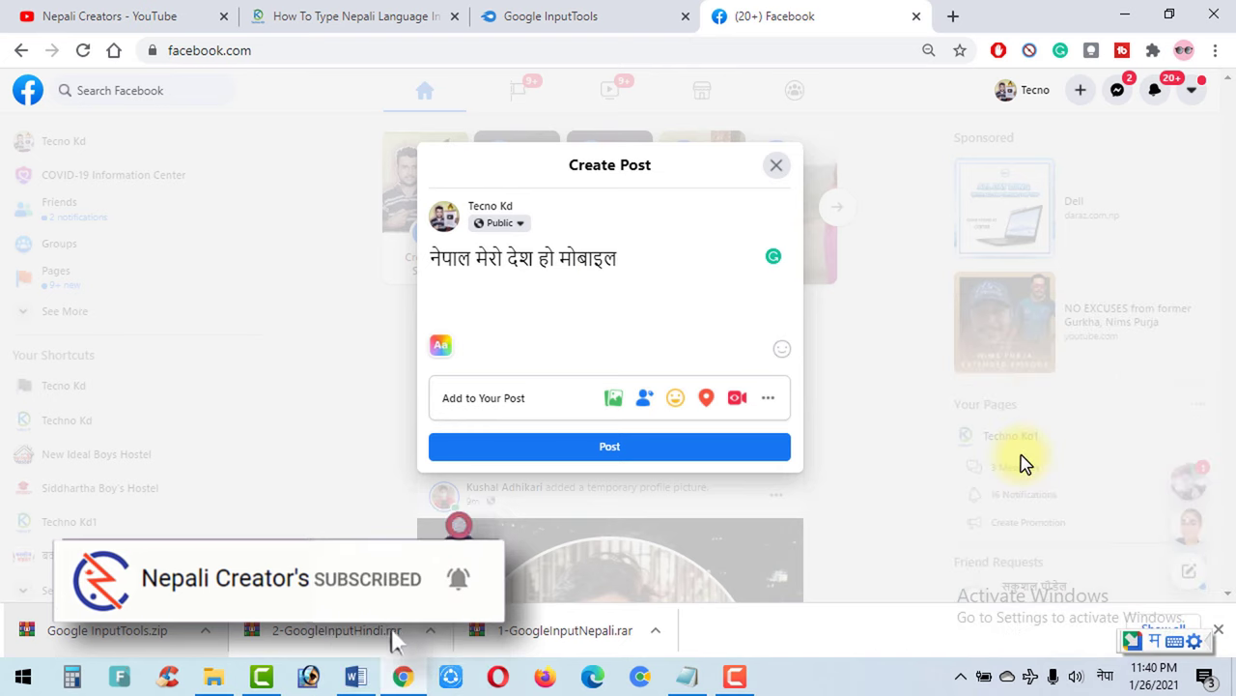
pyautogui.write('mobile')
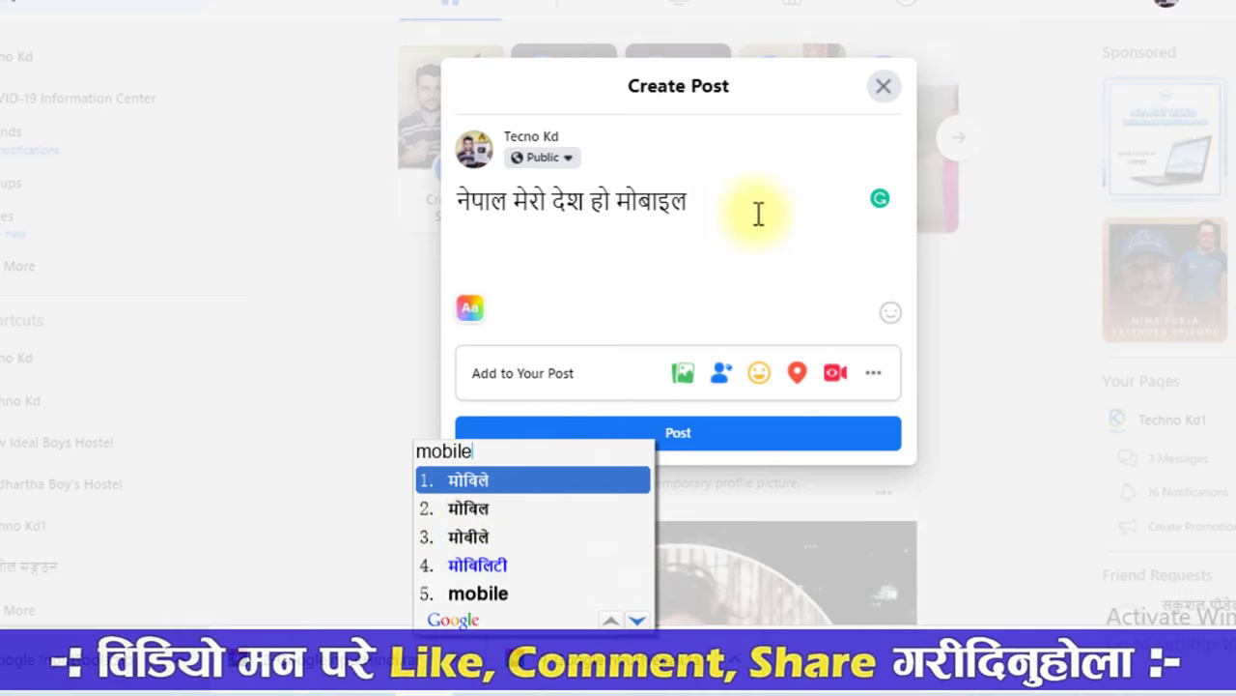
# Switch the input language to Hindi Google Input Tools and delete all the text from the Facebook post.
pyautogui.moveTo(760, 214); pyautogui.dragTo(437, 214)
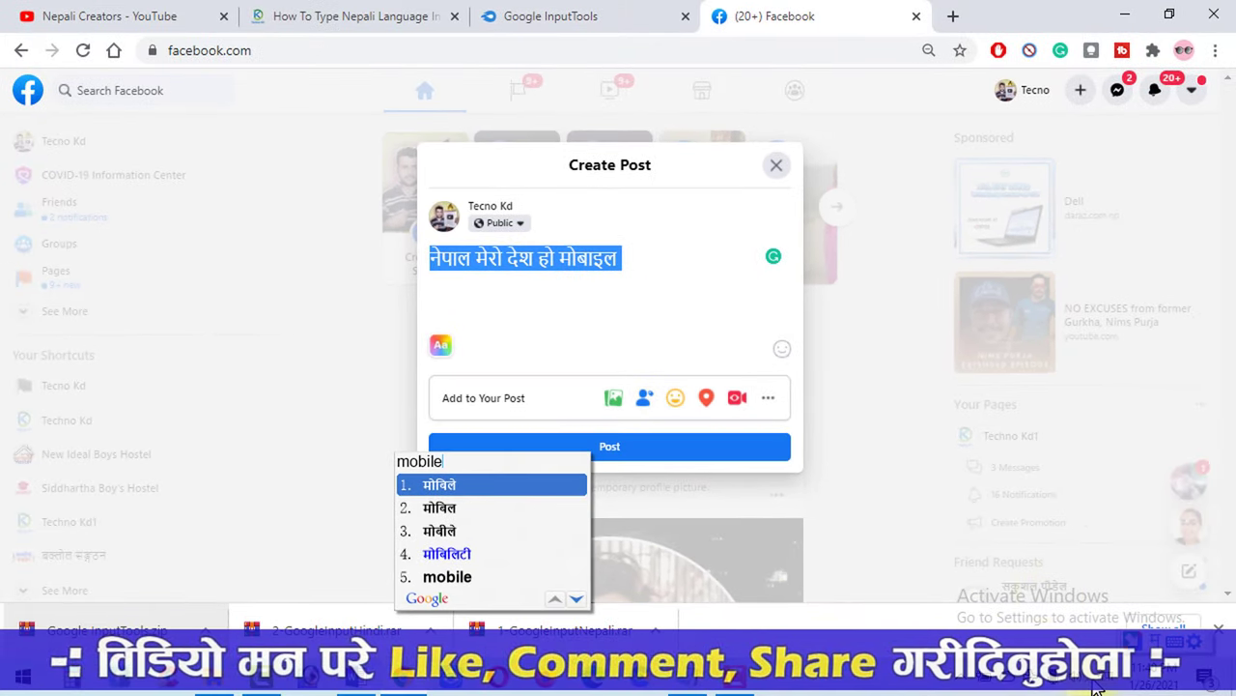
pyautogui.click(1094, 684)
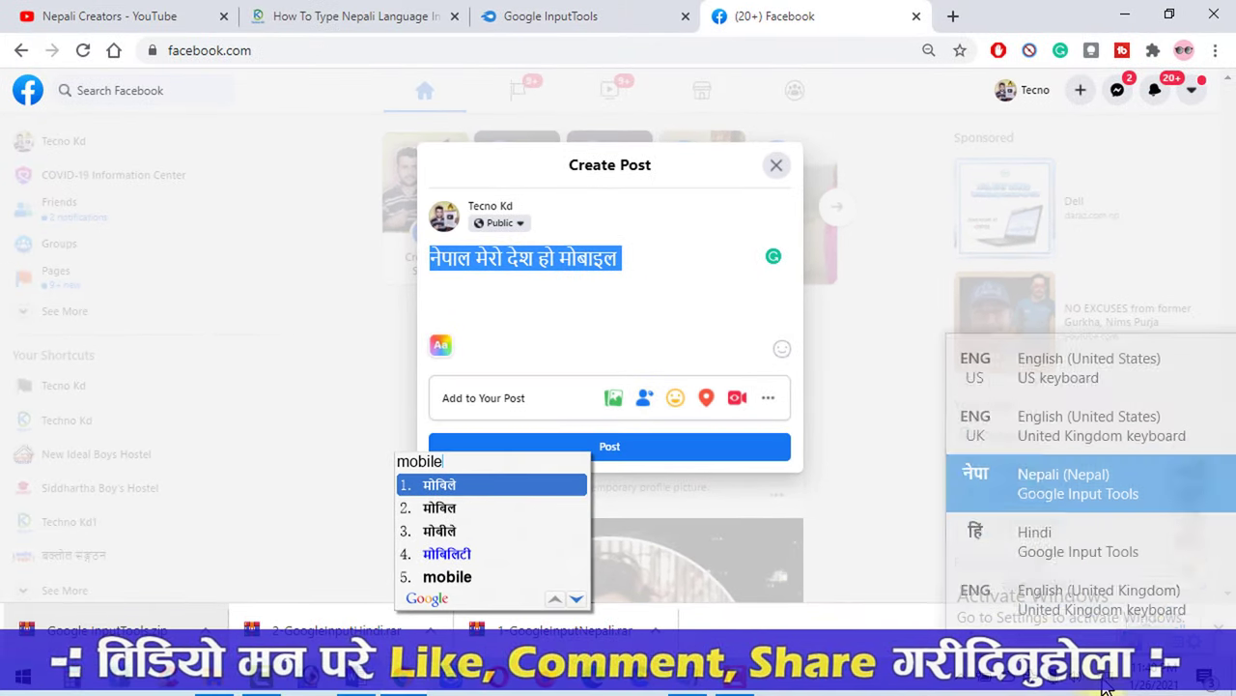
pyautogui.click(1024, 522)
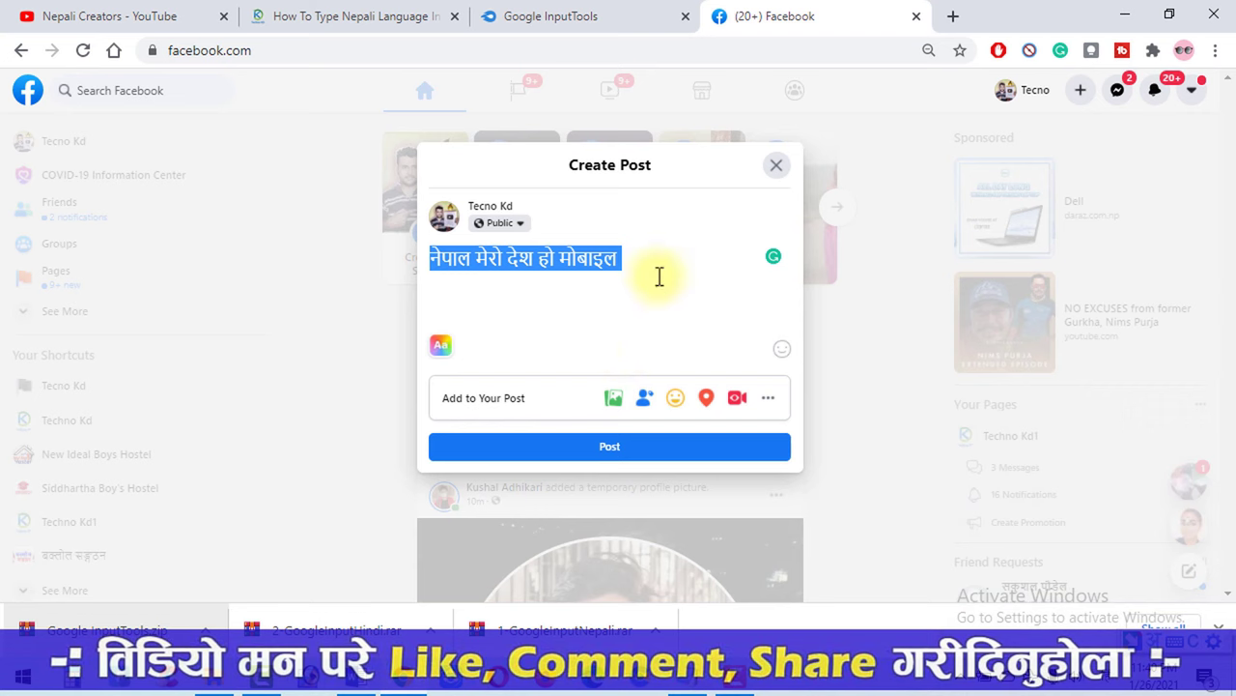
pyautogui.press('BackSpace')
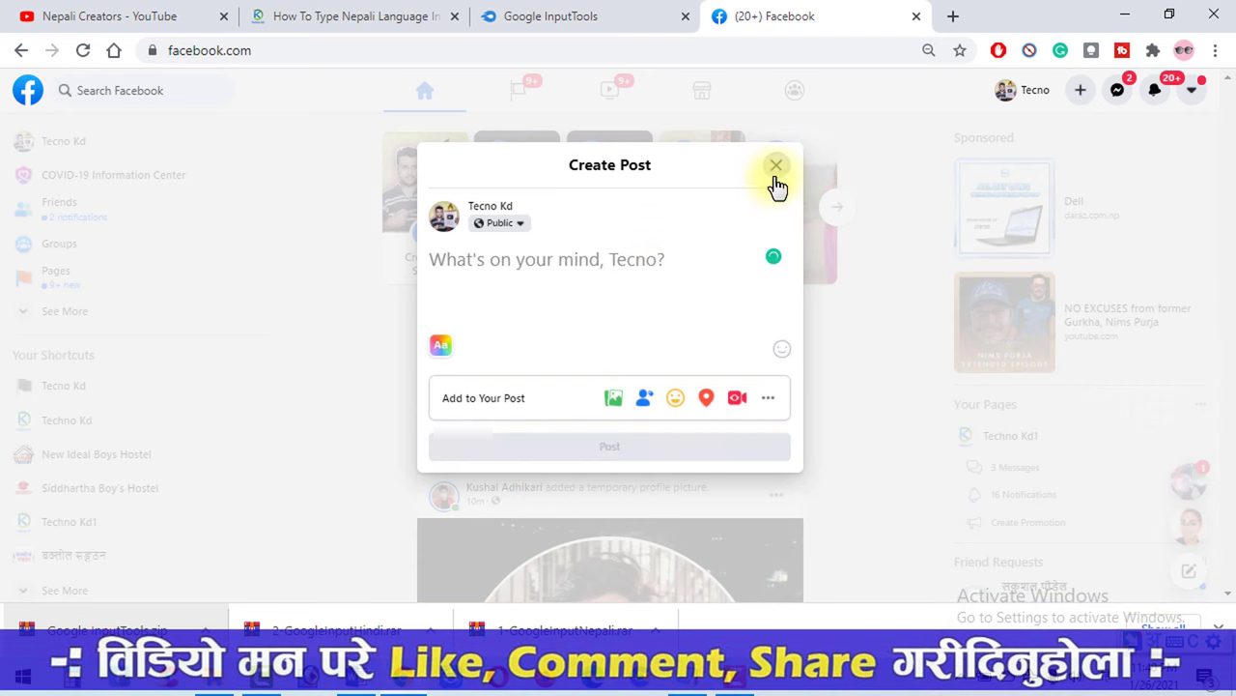
# Go to the open Nepali Creators YouTube page and close the browser's downloads bar.
pyautogui.click(160, 13)
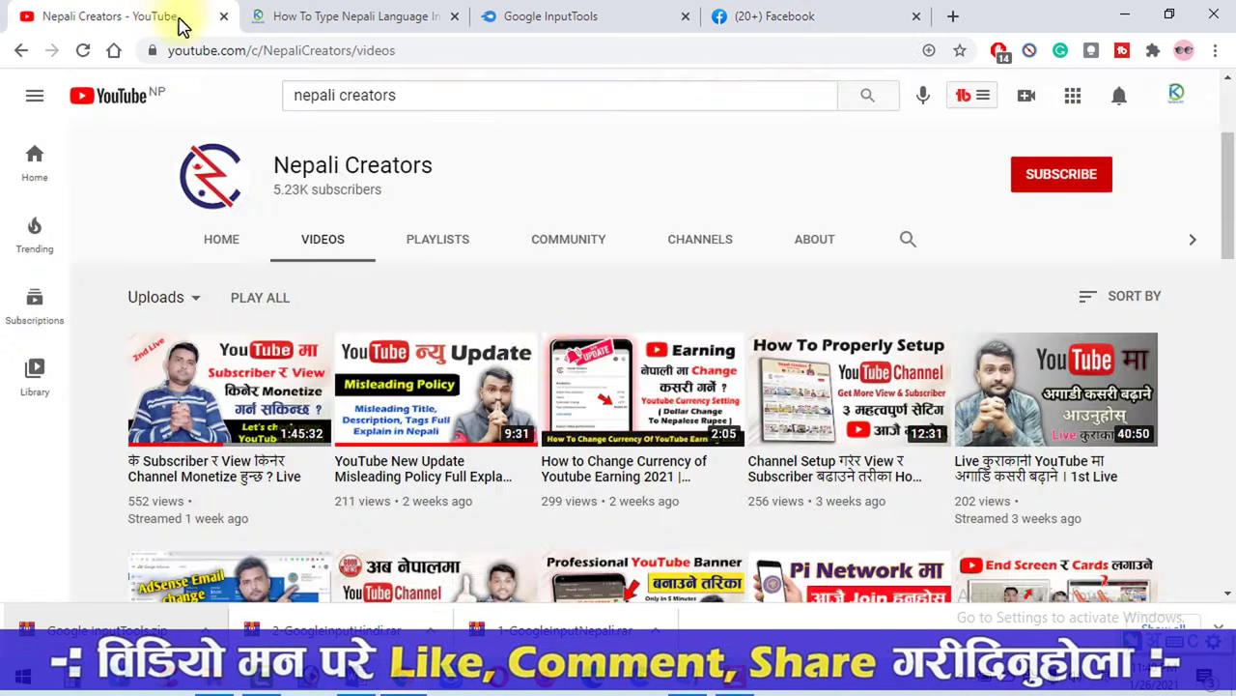
pyautogui.click(1220, 630)
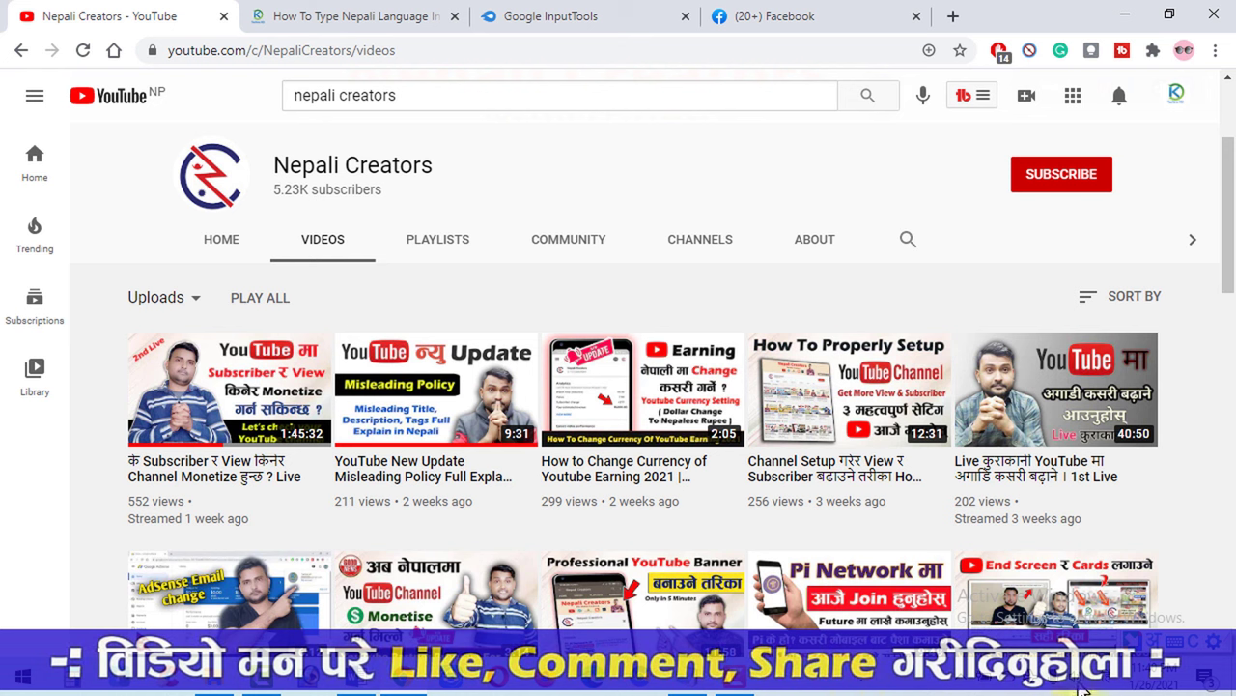
# Alternate the input language between the English (United States) US and United Kingdom keyboards, finishing on the United Kingdom keyboard.
pyautogui.click(1108, 677)
pyautogui.click(1048, 340)
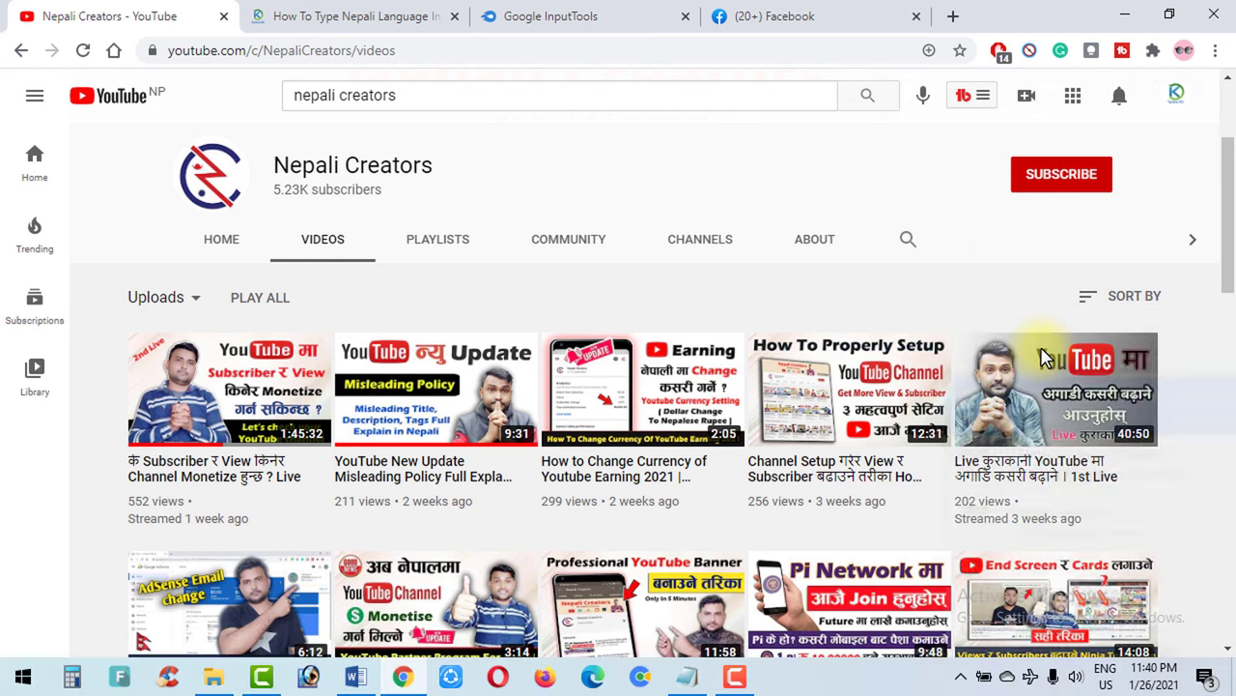
pyautogui.click(1106, 676)
pyautogui.click(1068, 409)
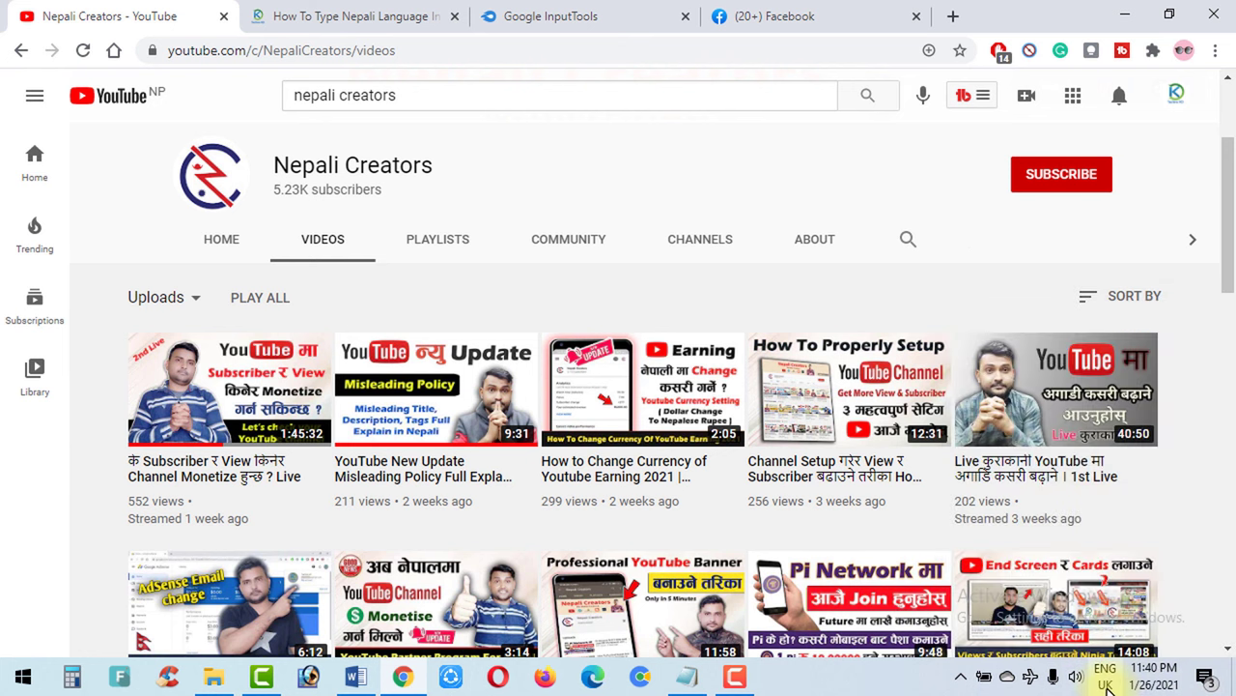
pyautogui.click(1109, 676)
pyautogui.click(1051, 327)
pyautogui.click(1109, 676)
pyautogui.click(1063, 396)
# Select the existing search text "nepali creators" on YouTube.
pyautogui.moveTo(464, 95); pyautogui.dragTo(208, 106)
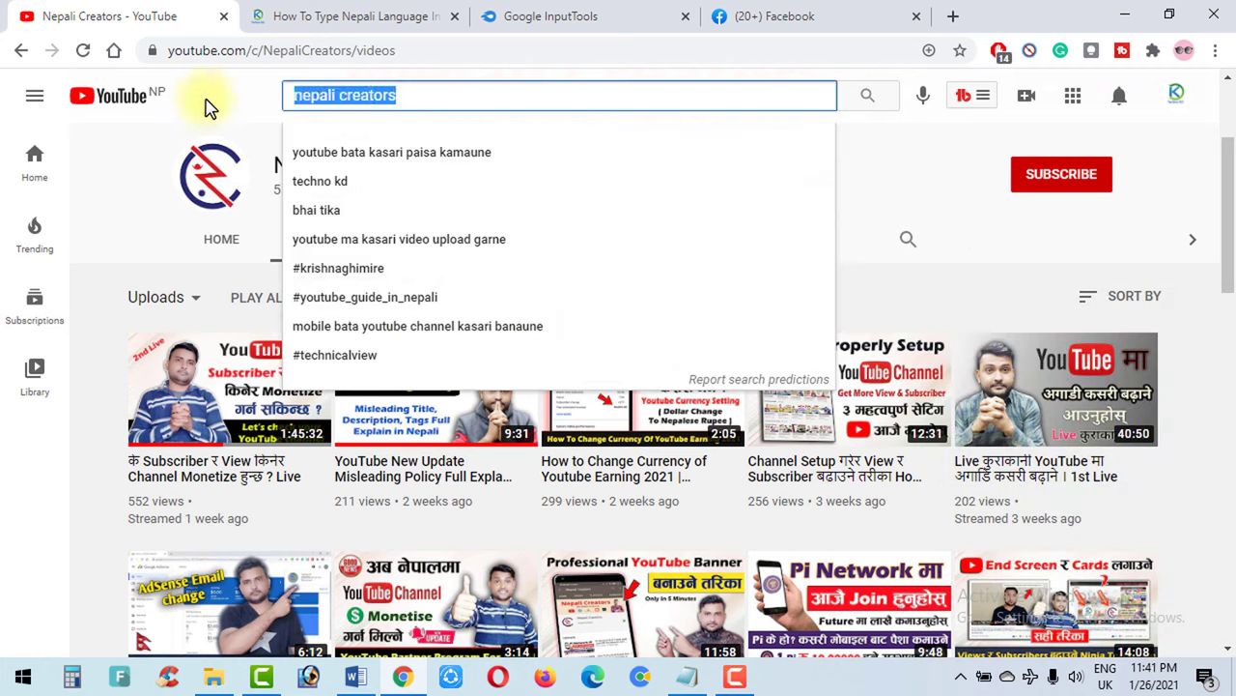